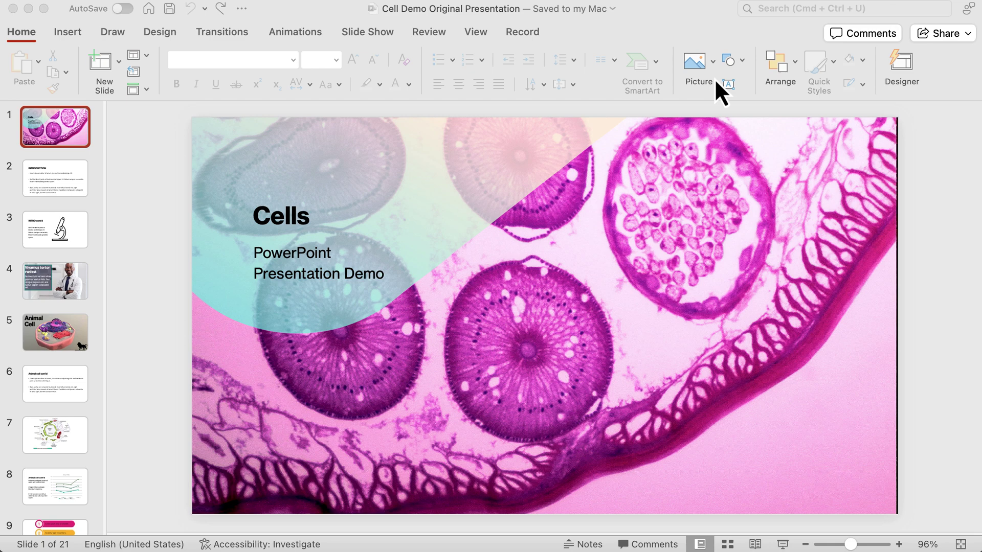
# Step through the deck past the Animal Cell, Summary and quiz slides to the Thank You slide.
pyautogui.click(67, 134)
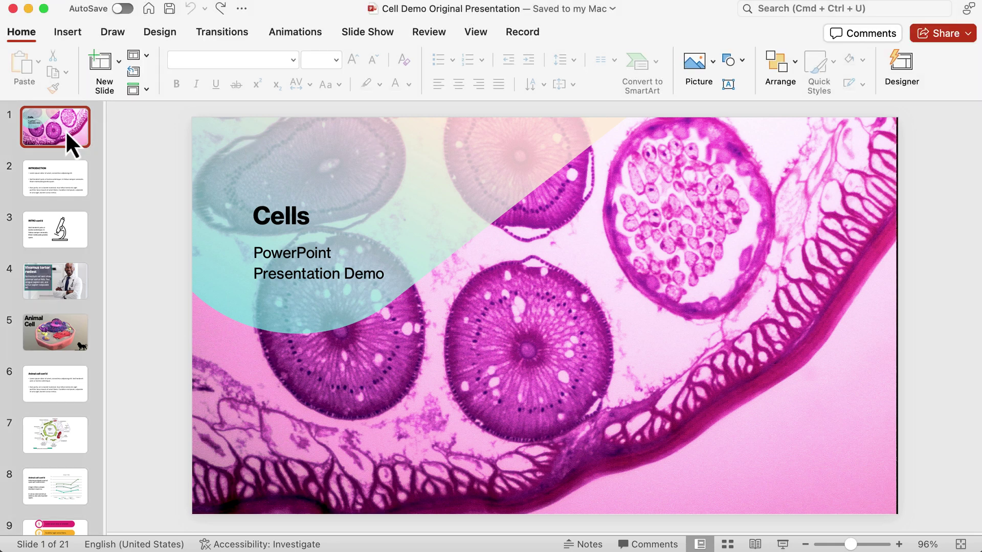
pyautogui.press('Down')
pyautogui.press('Down')
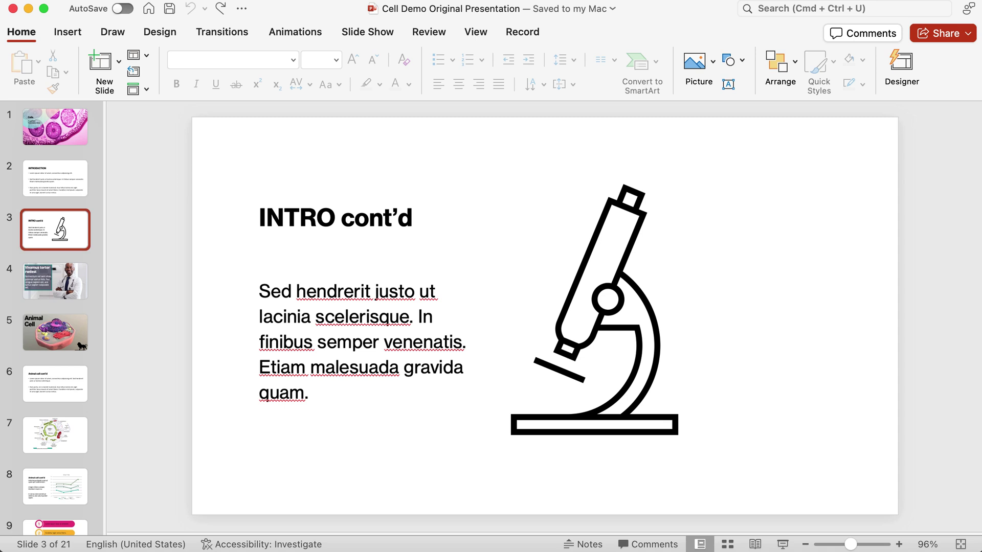
pyautogui.press('Down')
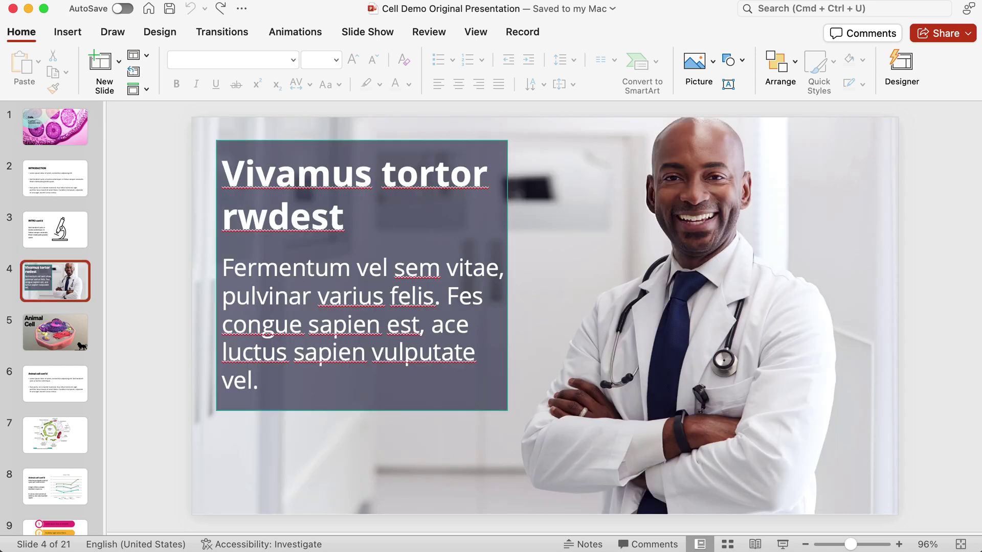
pyautogui.press('Down')
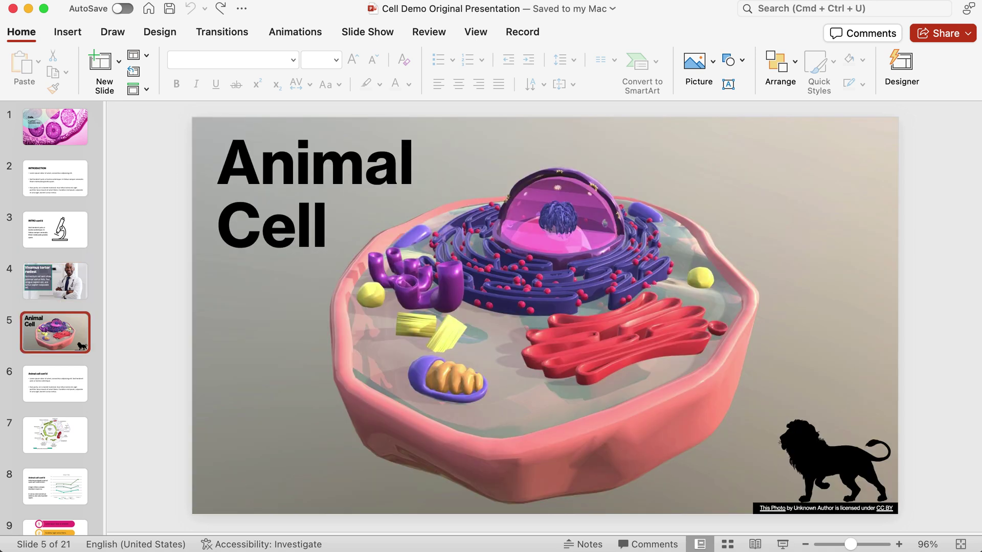
pyautogui.press('Down')
pyautogui.press('Down')
pyautogui.press('Down')
pyautogui.press('Down')
pyautogui.press('Down')
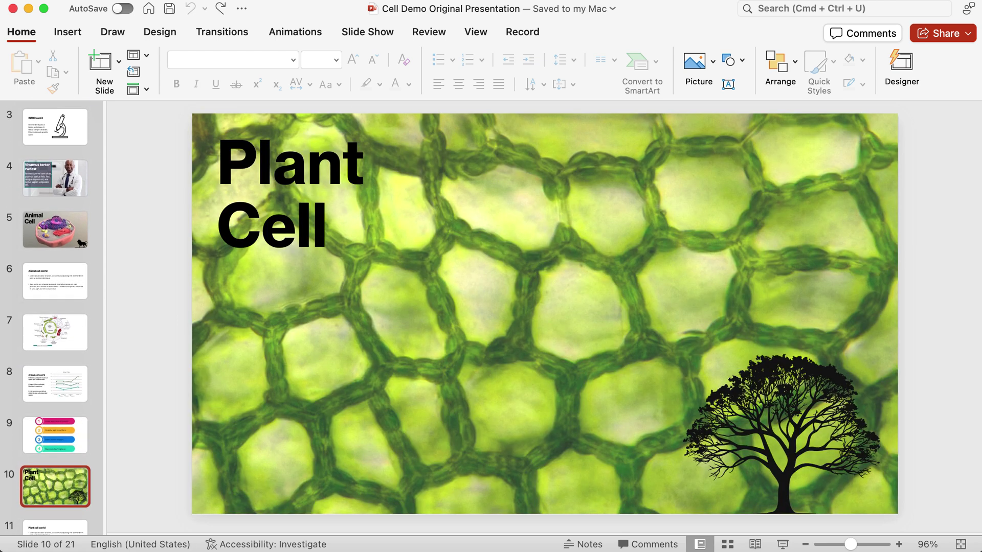
pyautogui.press('Down')
pyautogui.press('Down')
pyautogui.press('Down')
pyautogui.press('Down')
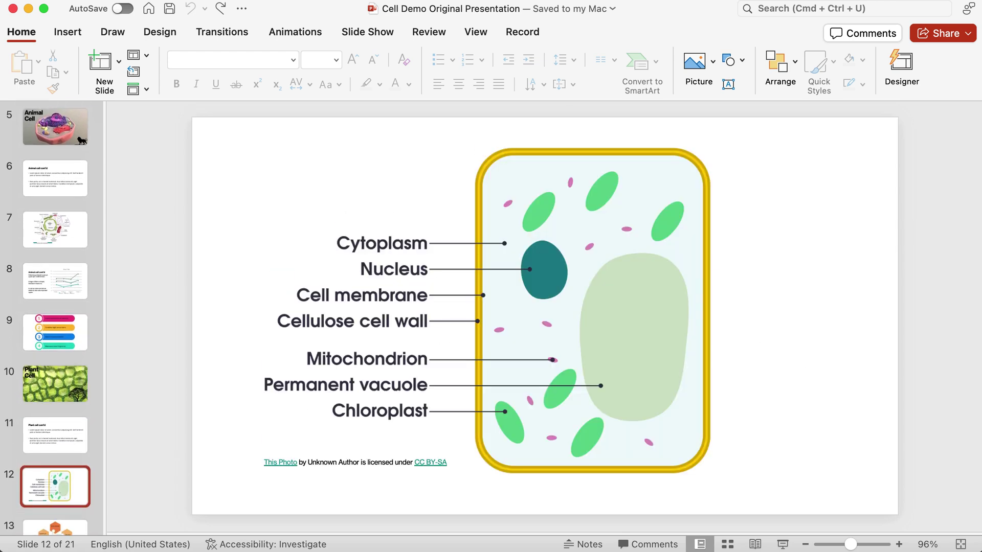
pyautogui.press('Down')
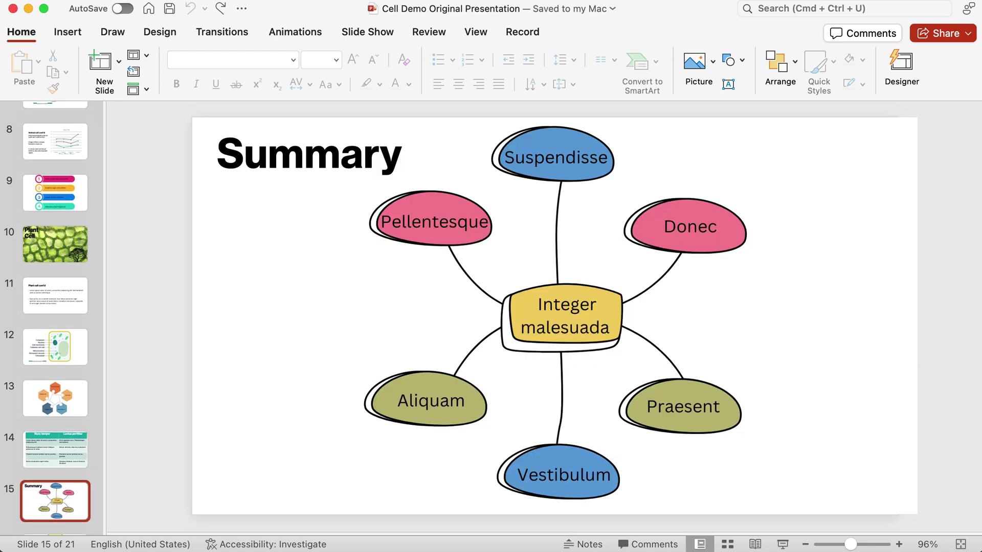
pyautogui.press('Down')
pyautogui.press('Down')
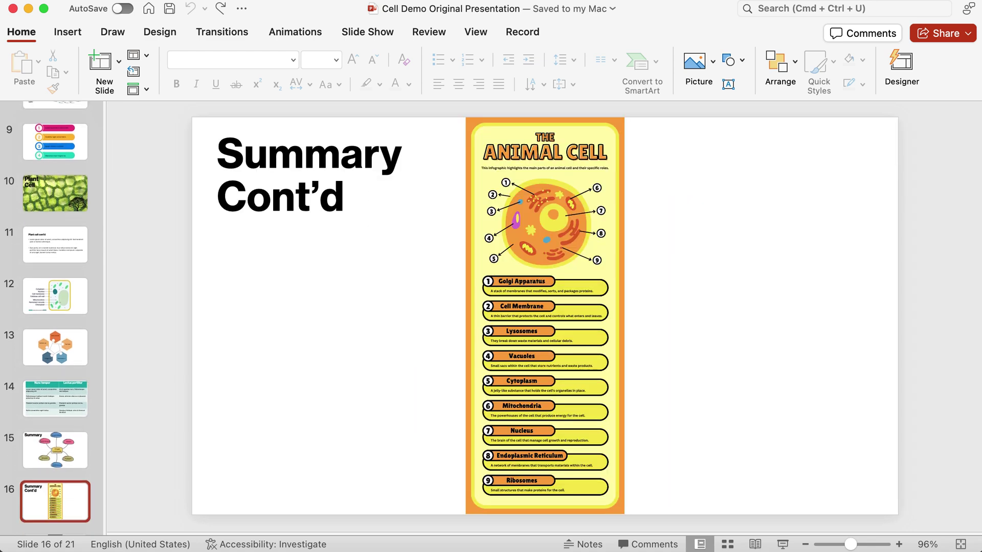
pyautogui.press('Down')
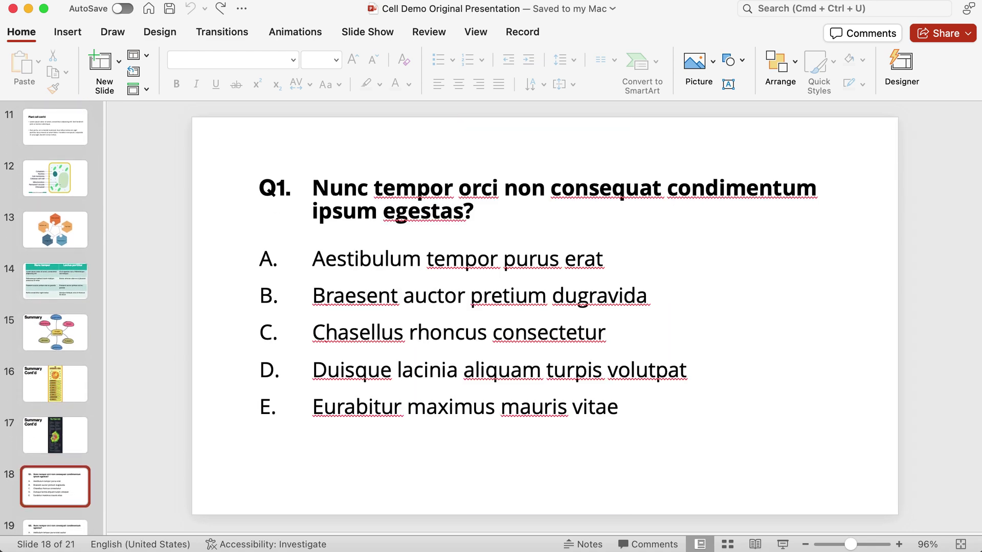
pyautogui.press('Down')
pyautogui.press('Down')
pyautogui.press('Down')
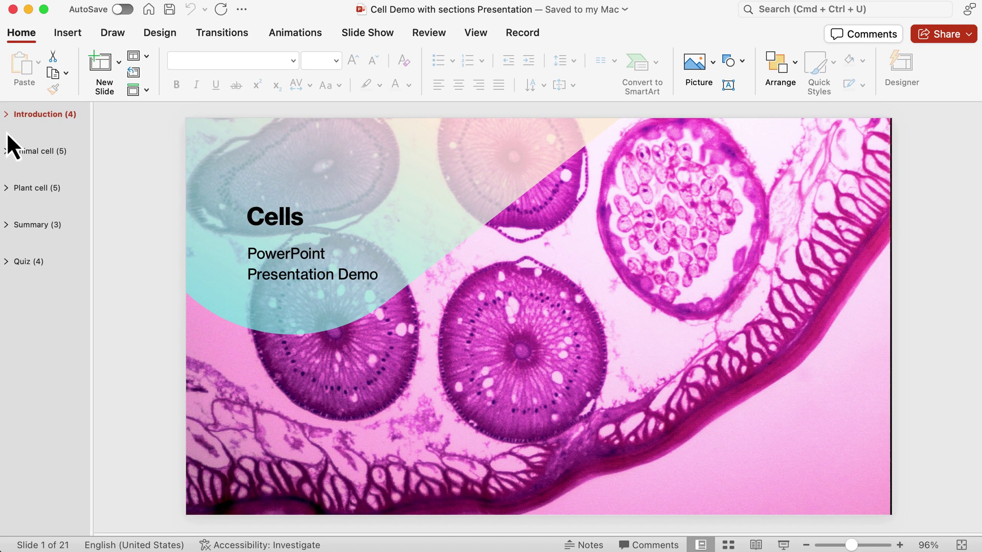
# Expand the Introduction section to reveal its slides, then collapse it again.
pyautogui.click(6, 115)
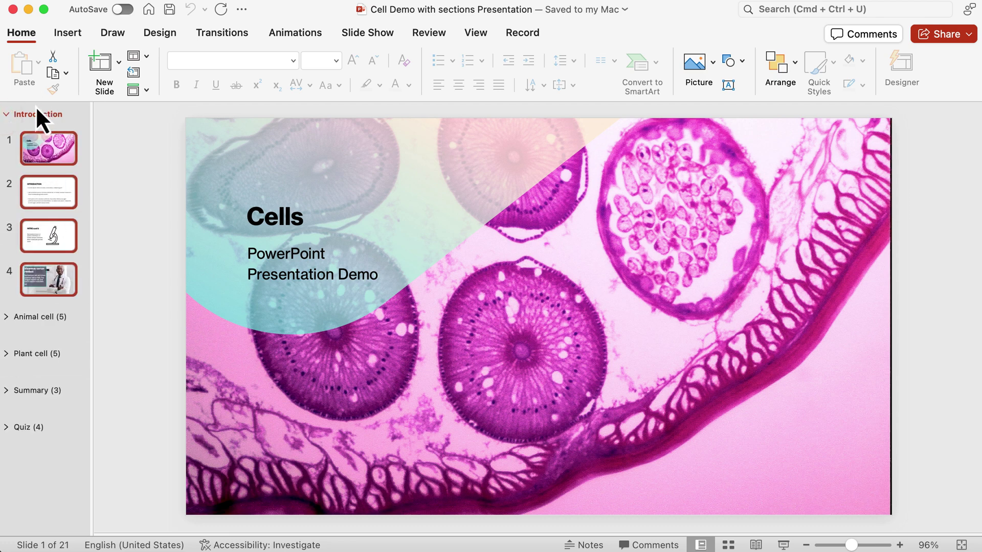
pyautogui.click(6, 113)
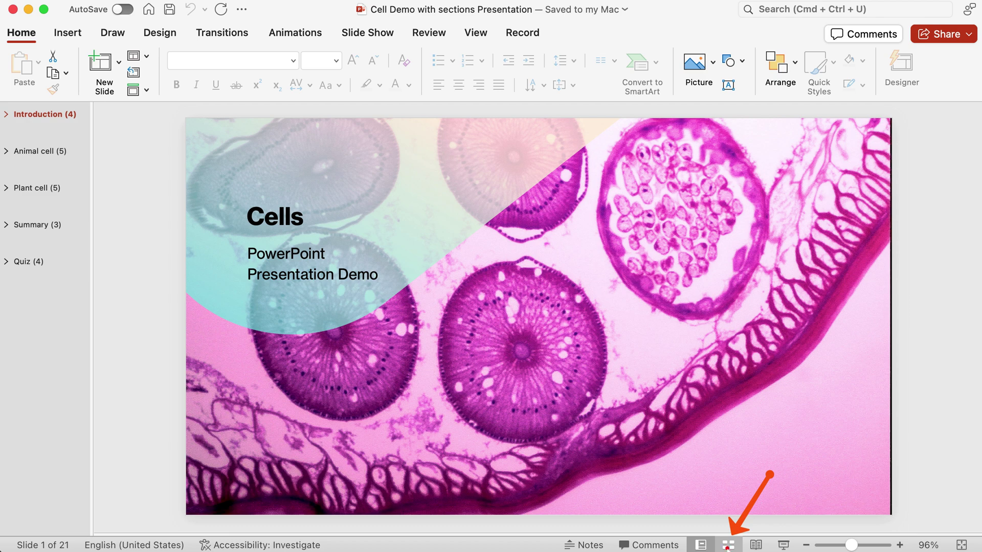
# Switch to Slide Sorter view and scroll down to the Plant cell section.
pyautogui.click(727, 545)
pyautogui.scroll(-3, 103, 363)
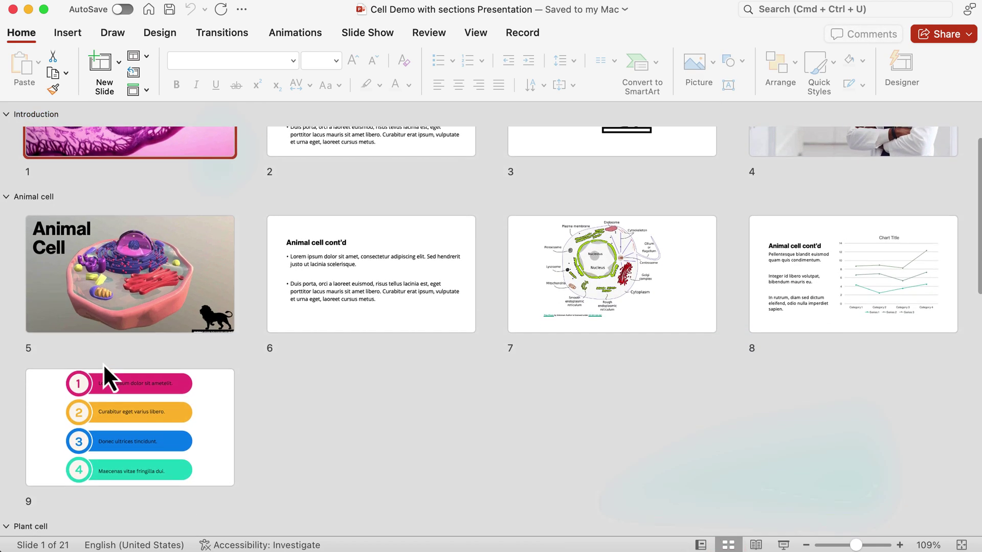
pyautogui.scroll(-10, 103, 363)
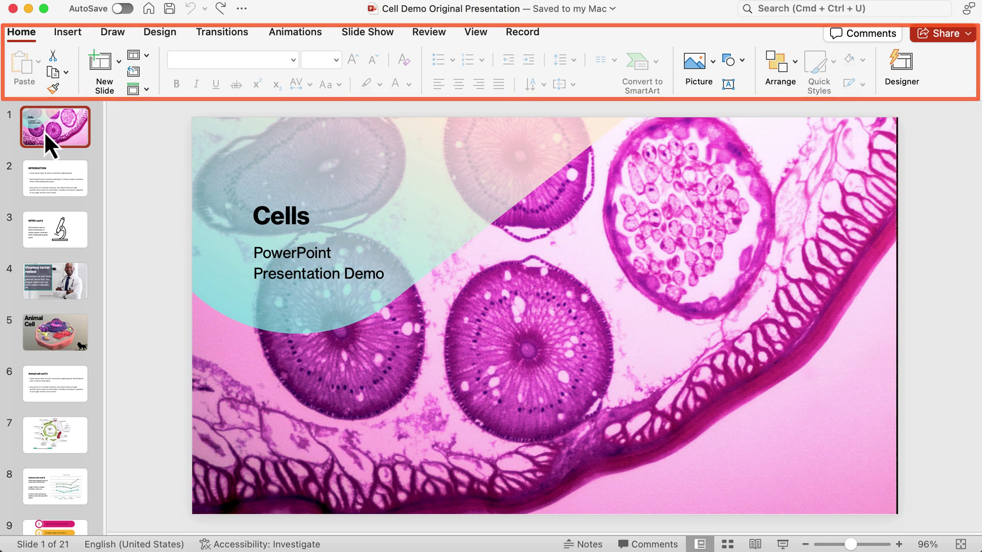
# Collapse the ribbon to enlarge the slide area, then restore it.
pyautogui.click(23, 37)
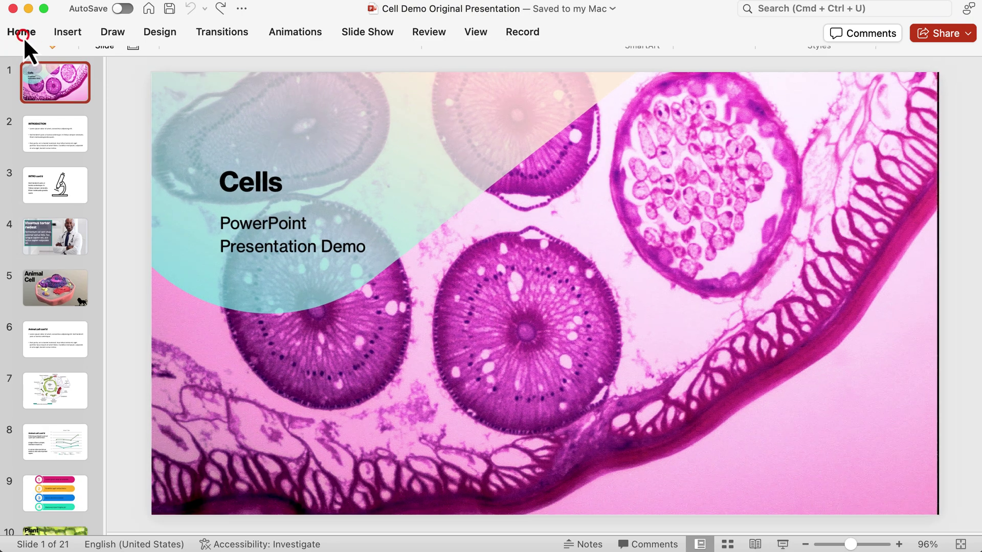
pyautogui.click(23, 36)
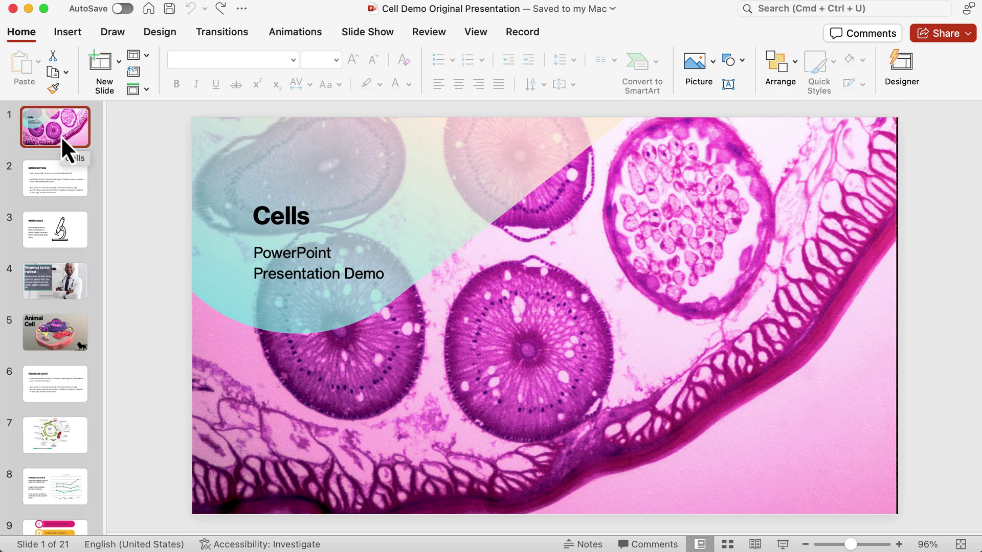
# Add a section named 'Introduction' starting at the 'Cells' title slide.
pyautogui.click(61, 136)
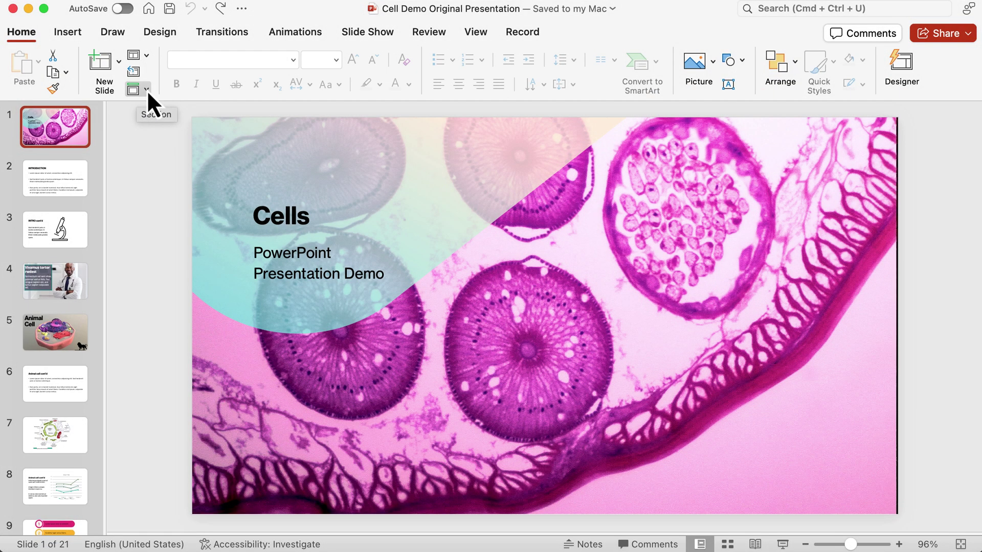
pyautogui.click(146, 90)
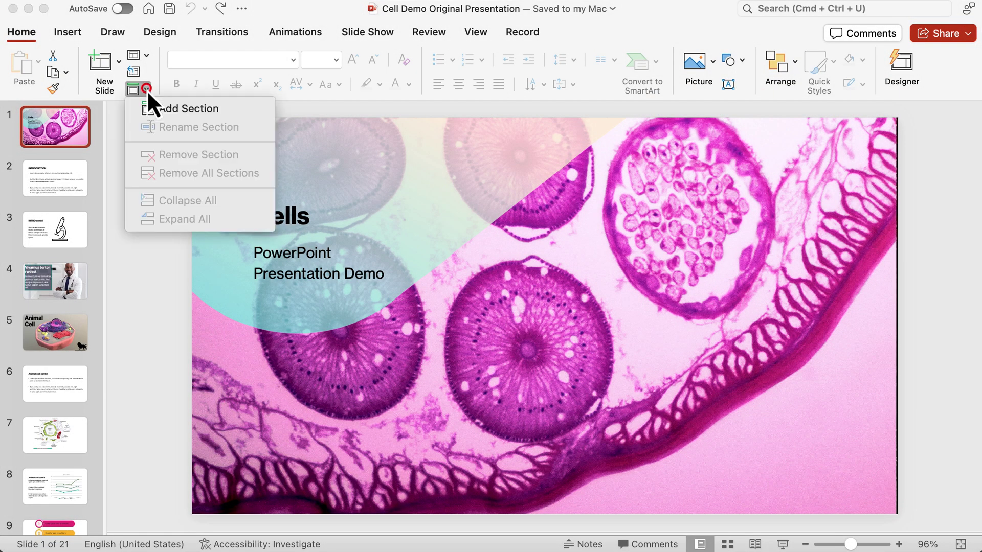
pyautogui.click(168, 109)
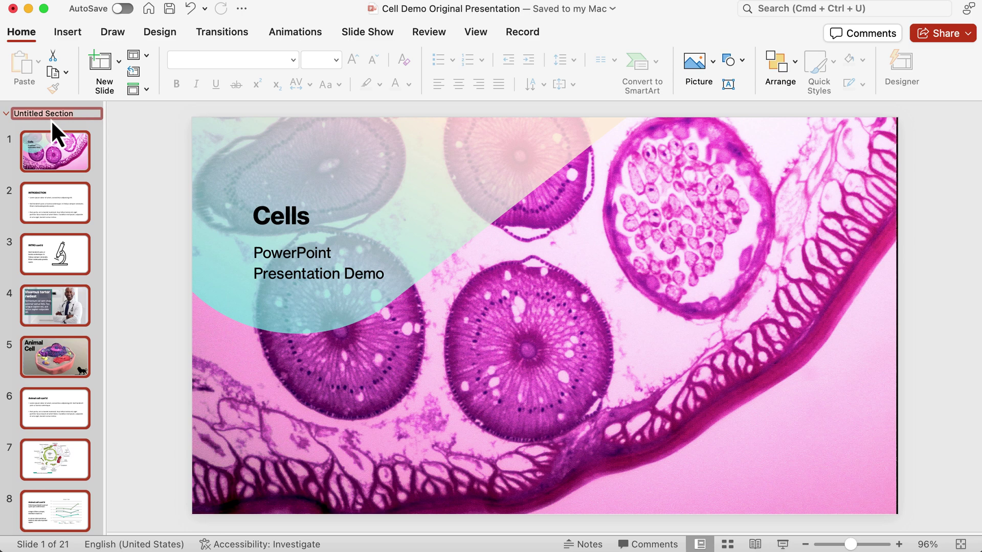
pyautogui.write('Introduction')
pyautogui.press('Return')
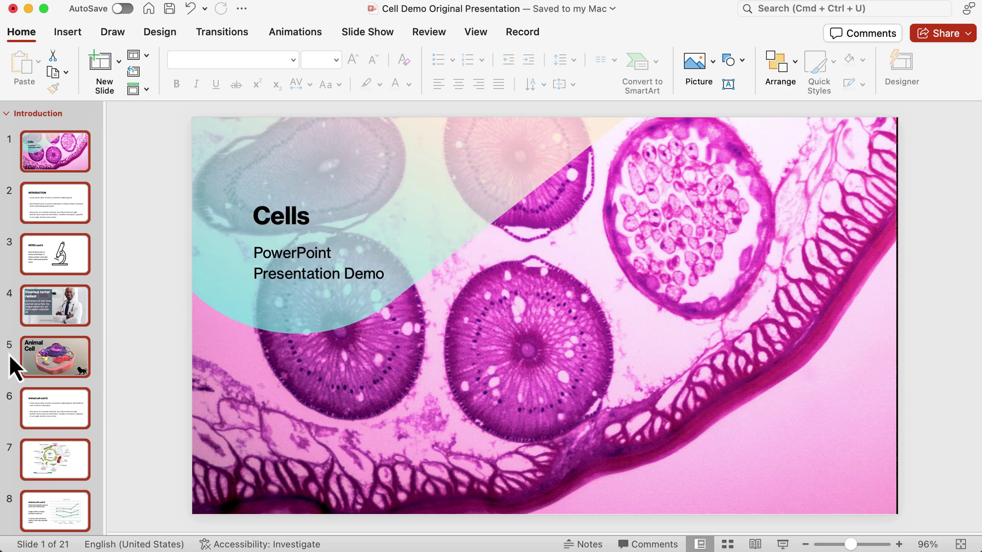
# Insert a section named 'Animal cell' at slide 5, following Introduction.
pyautogui.click(15, 369)
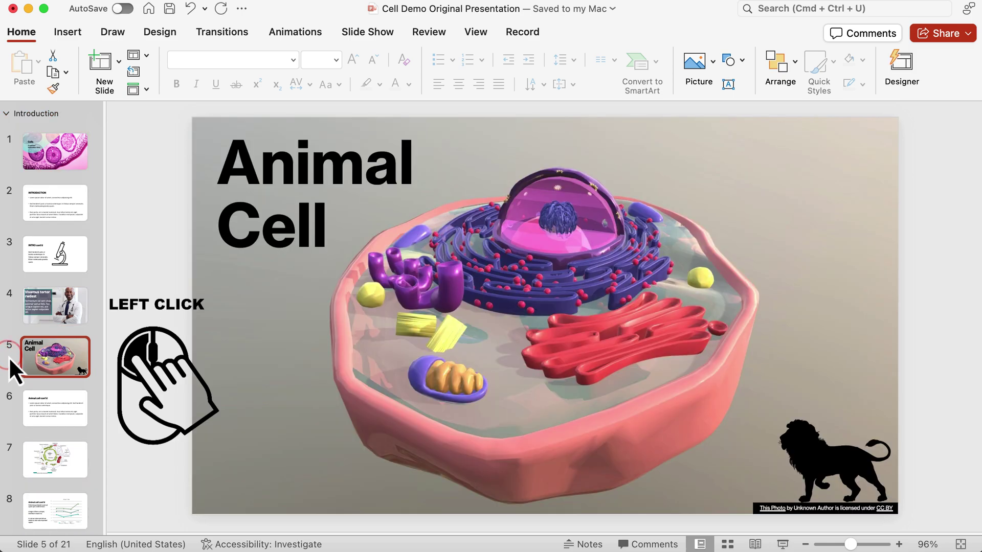
pyautogui.rightClick(52, 348)
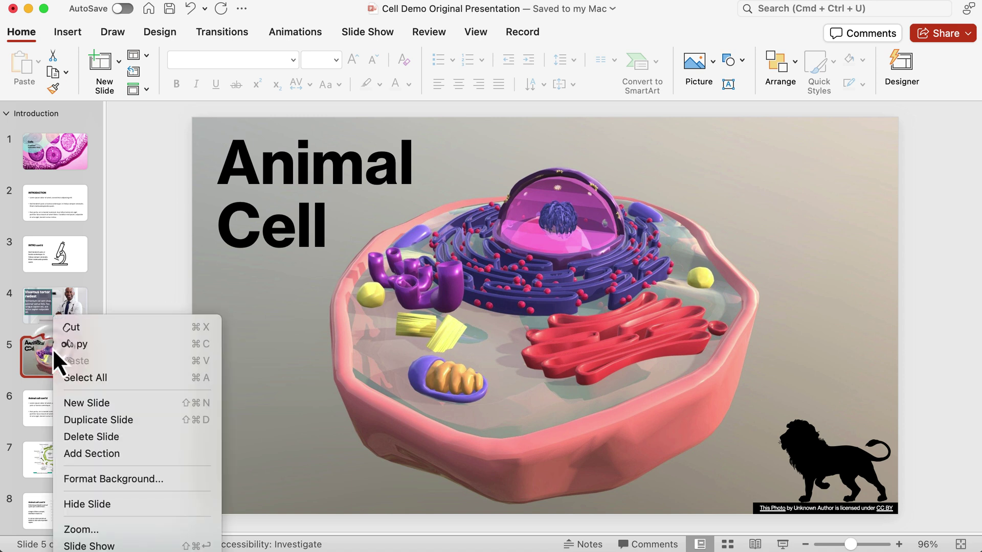
pyautogui.click(81, 454)
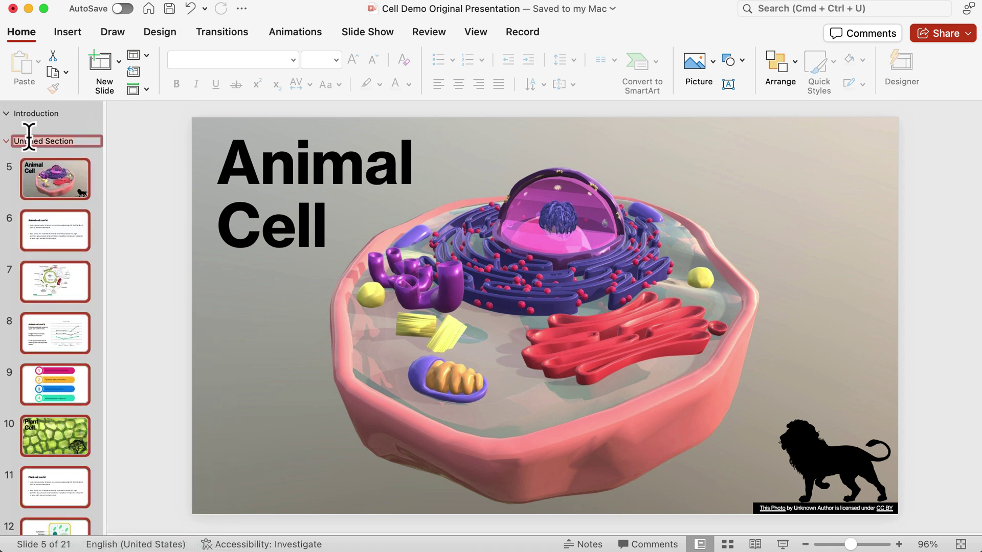
pyautogui.write('Animal cell')
pyautogui.press('Return')
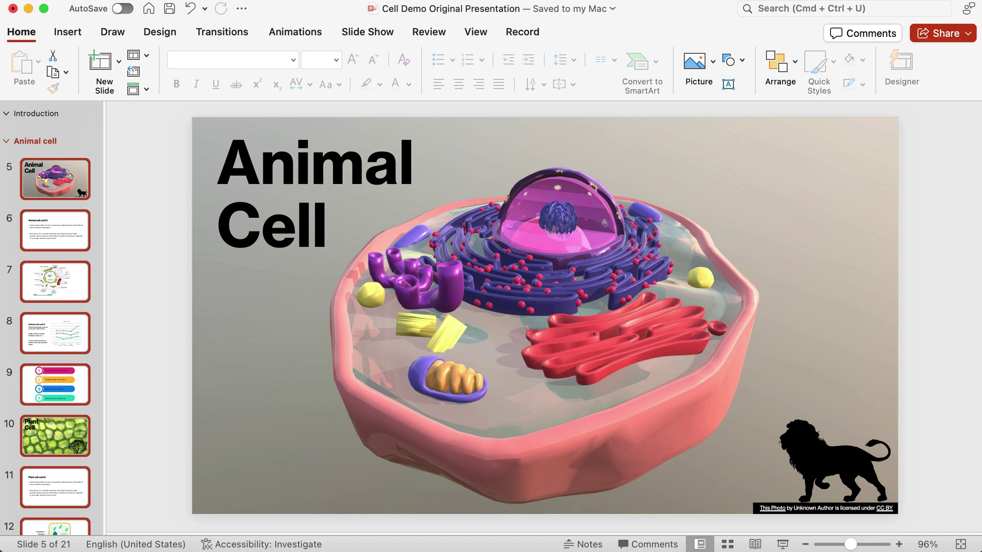
# Switch to Slide Sorter and scroll until slide 10, the Plant Cell slide, is visible.
pyautogui.click(728, 545)
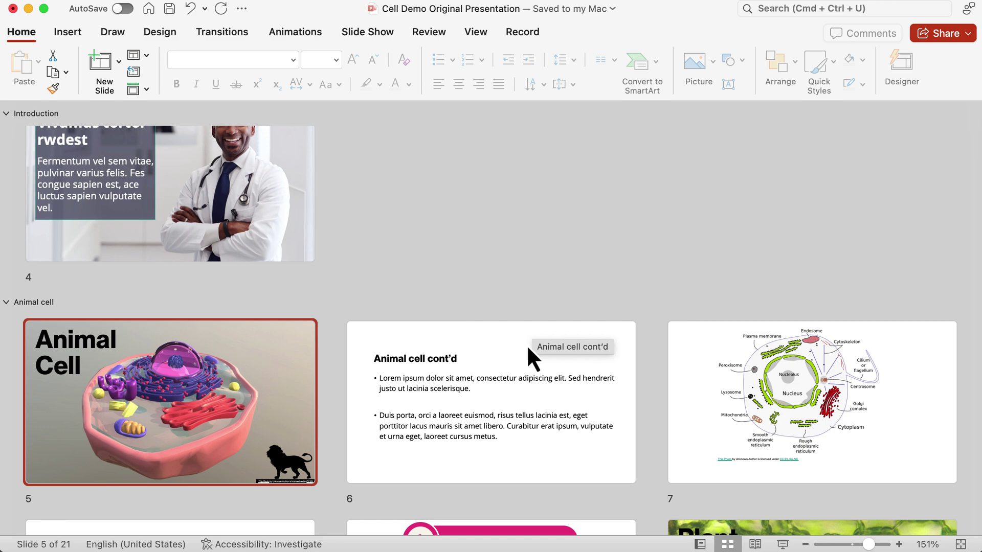
pyautogui.scroll(-5, 528, 347)
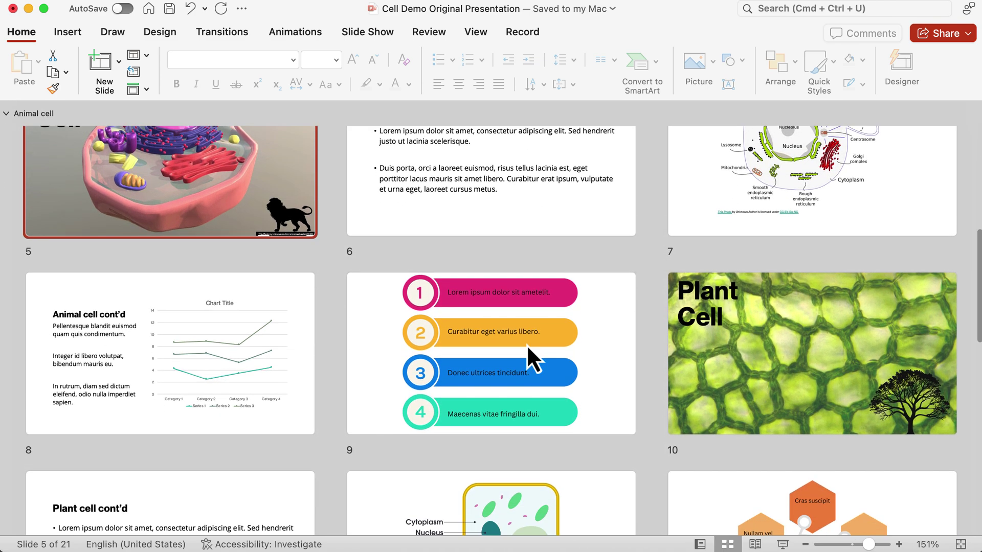
pyautogui.scroll(-3, 528, 347)
pyautogui.scroll(1, 529, 348)
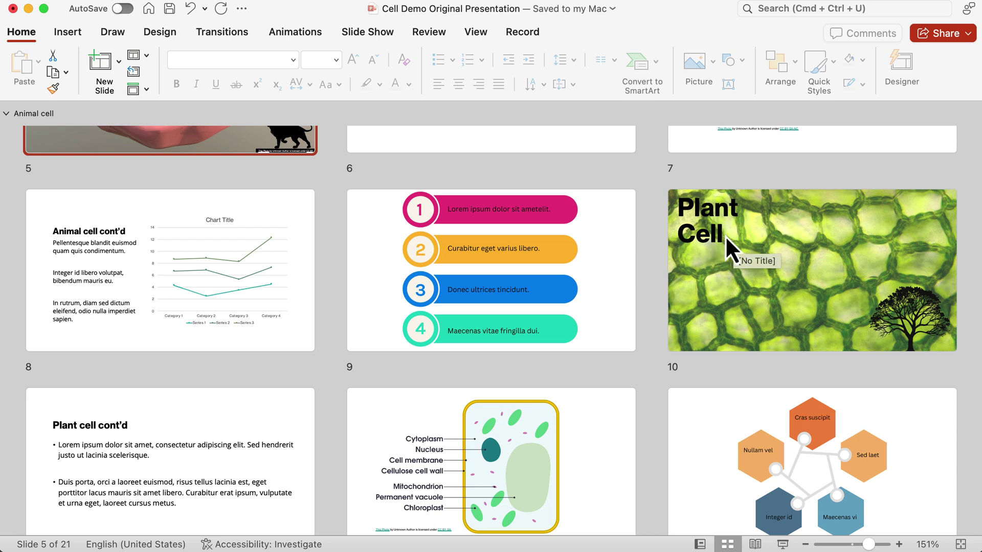
# Insert a 'Plant cell' section between slides 9 and 10, right after Animal cell.
pyautogui.rightClick(652, 242)
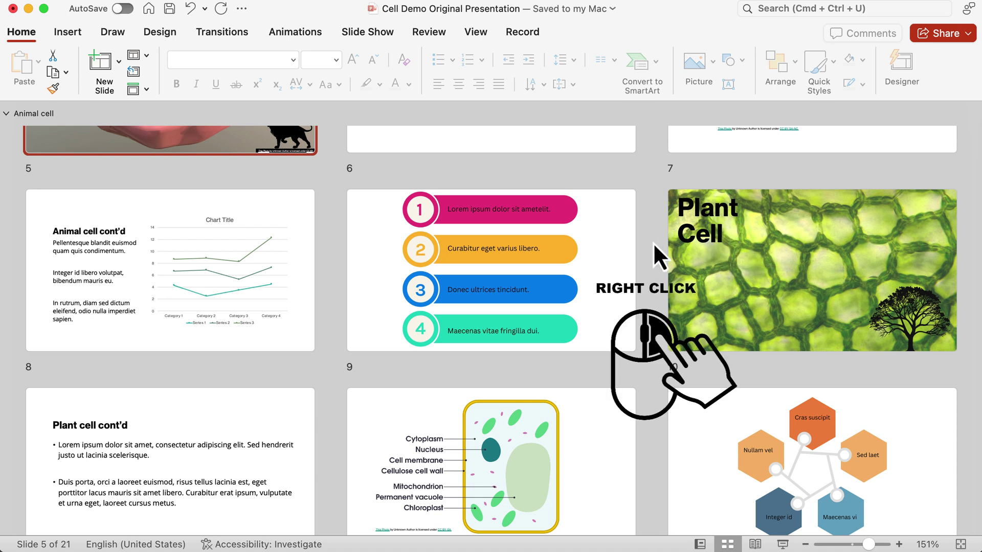
pyautogui.rightClick(653, 242)
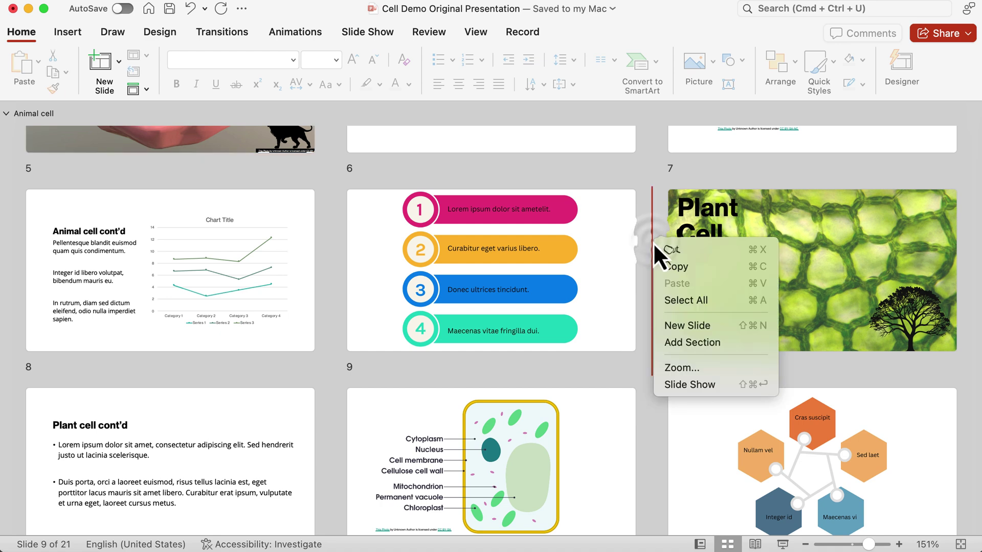
pyautogui.click(676, 342)
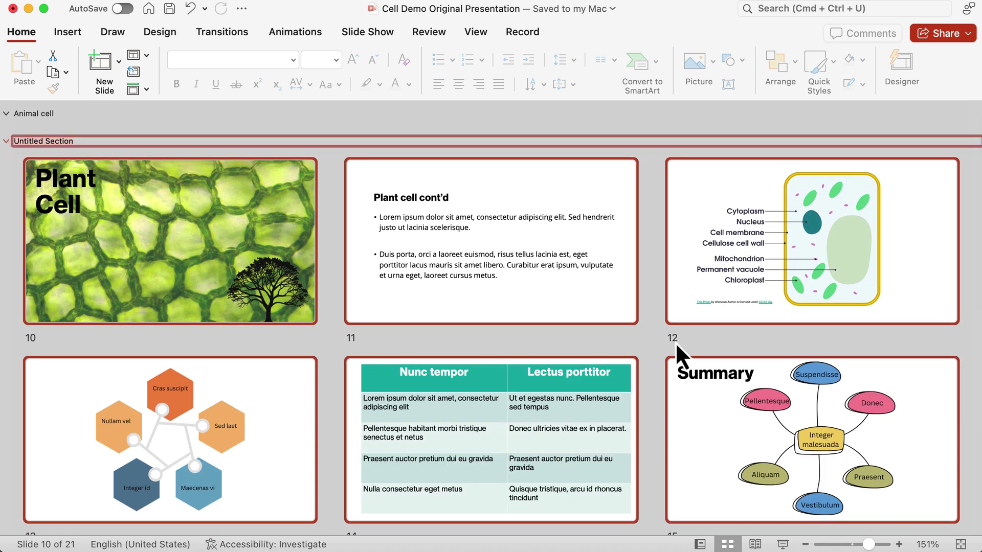
pyautogui.write('Plant cell')
pyautogui.press('Return')
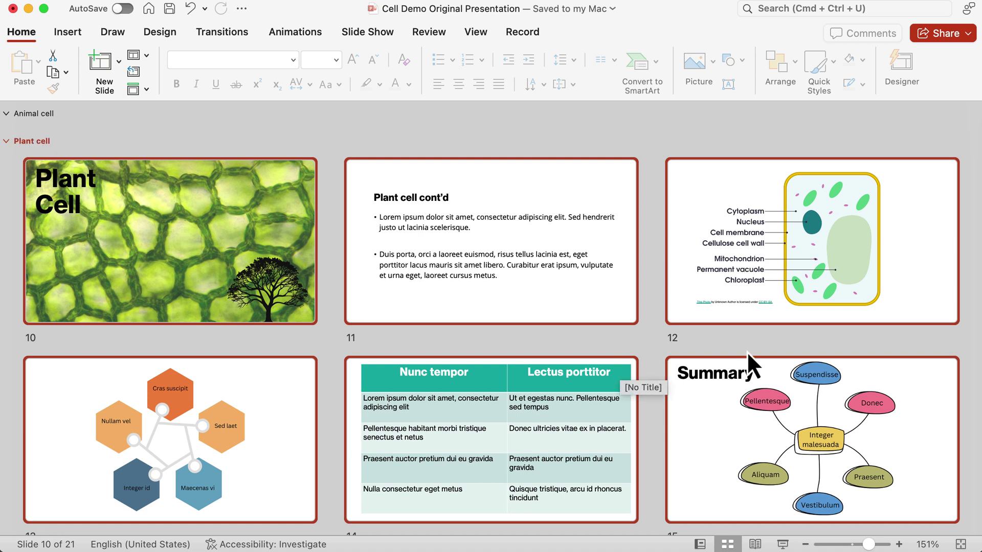
# Add a 'Summary' section at slide 15, giving the deck four sections.
pyautogui.click(649, 361)
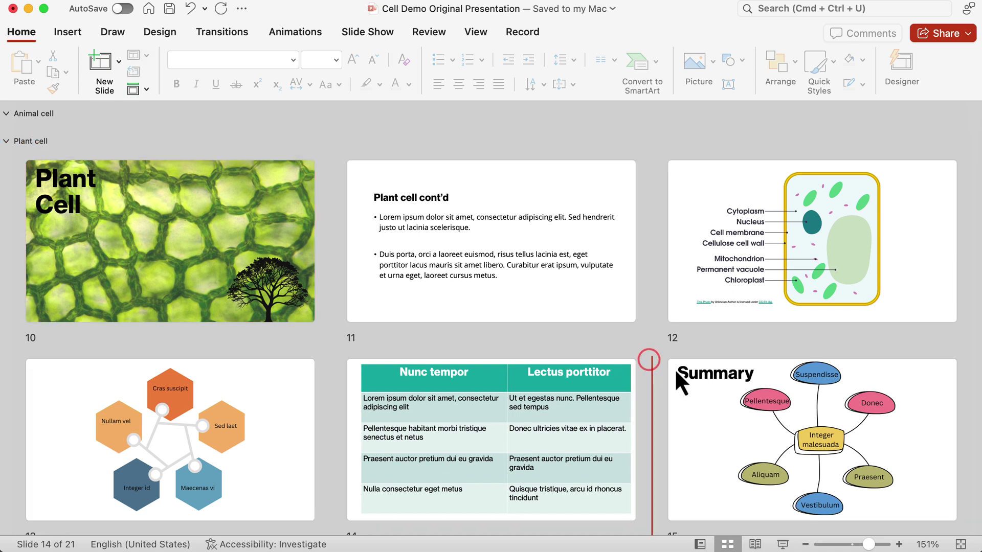
pyautogui.click(705, 401)
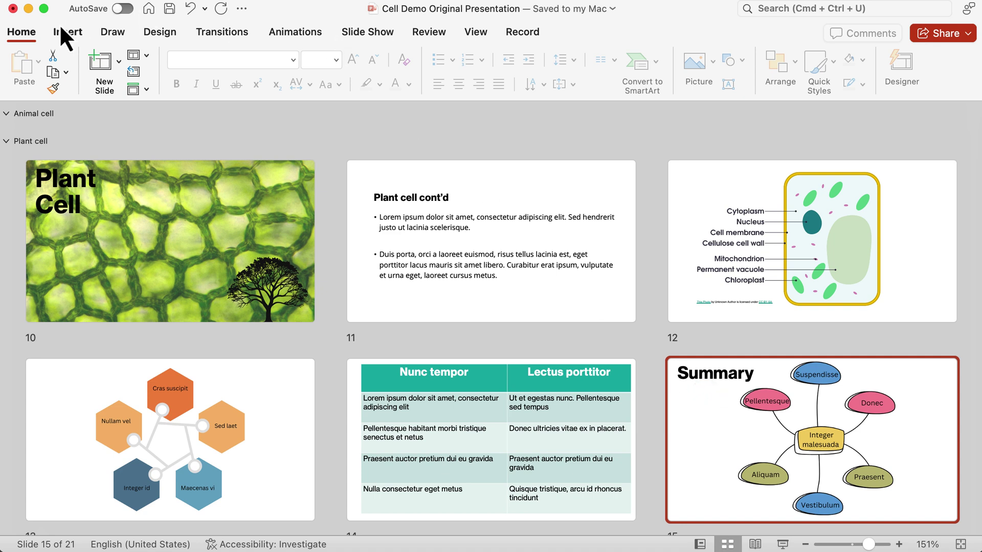
pyautogui.click(145, 92)
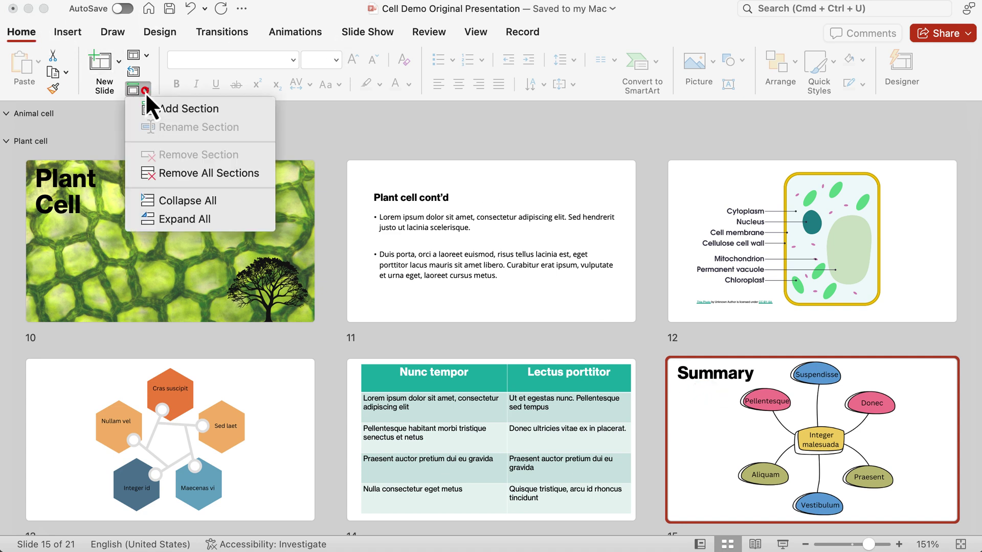
pyautogui.click(168, 111)
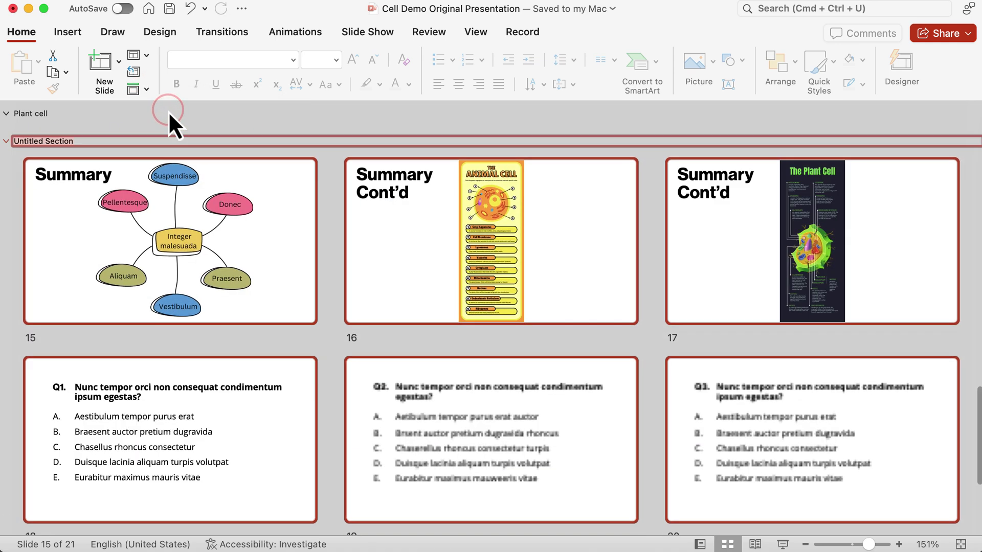
pyautogui.write('Summary')
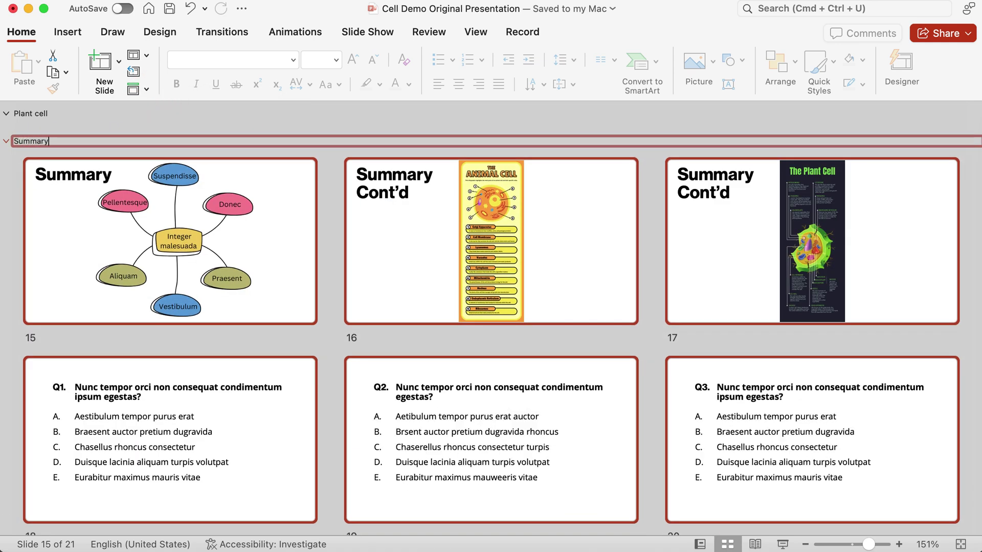
pyautogui.press('Return')
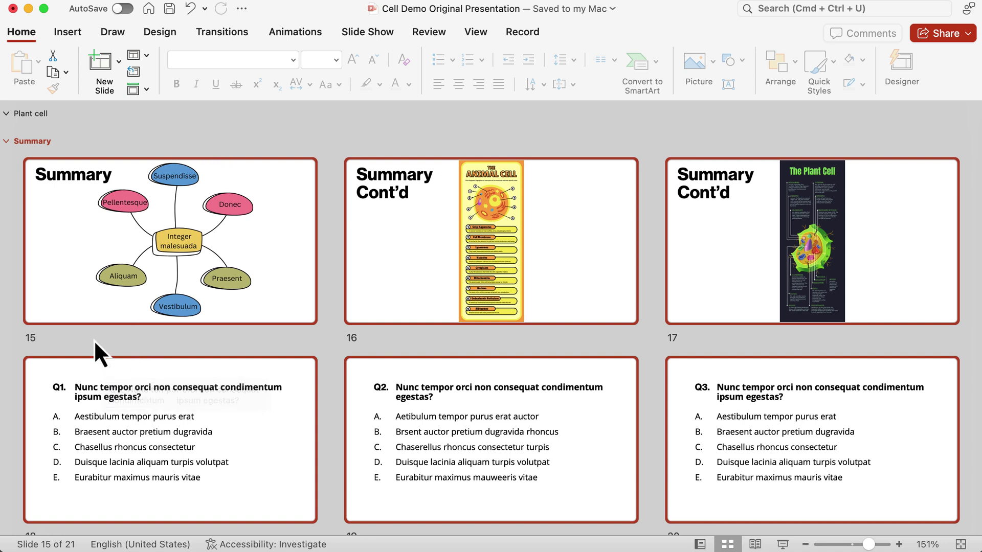
# Create a 'Quiz' section from slide 18 covering the last four slides, then scroll back to the top.
pyautogui.click(72, 379)
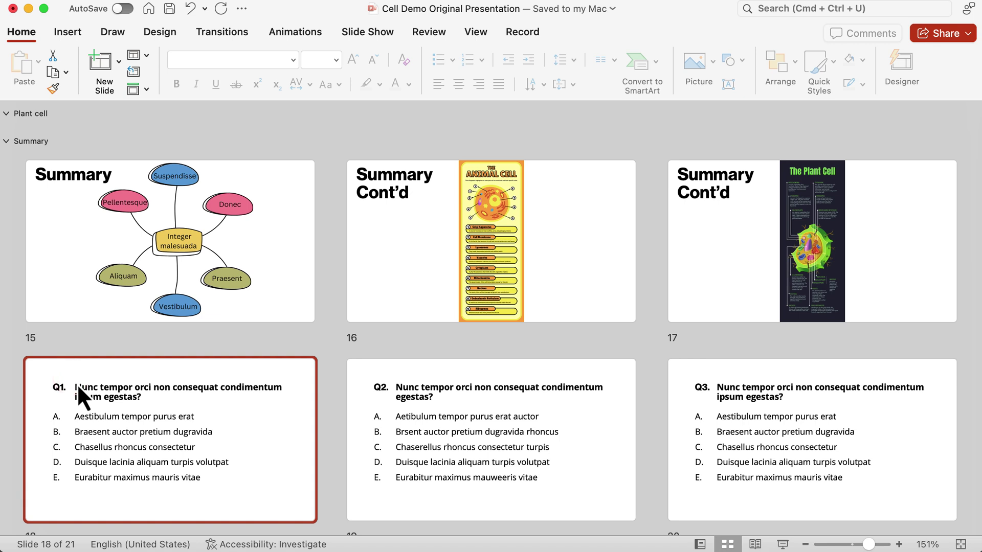
pyautogui.scroll(-1, 77, 383)
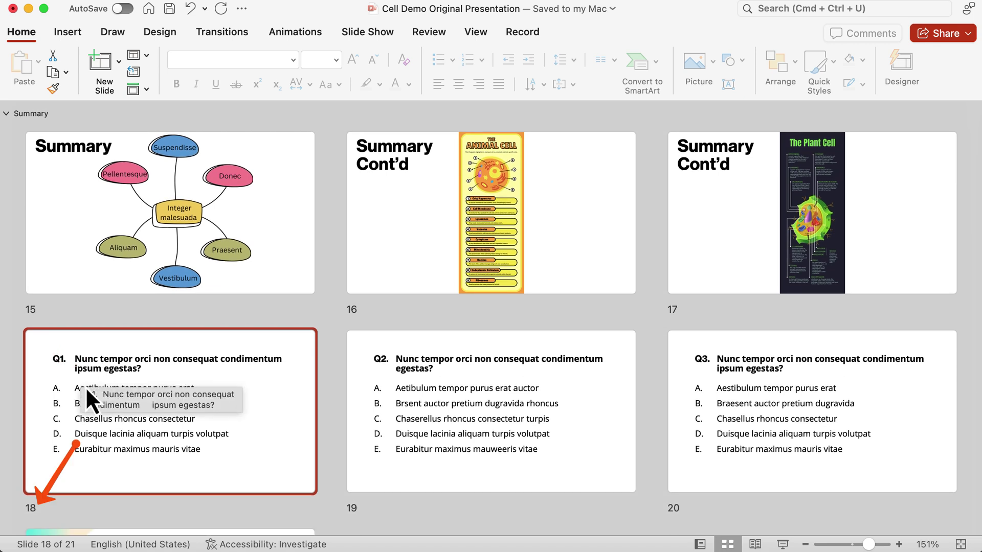
pyautogui.rightClick(77, 338)
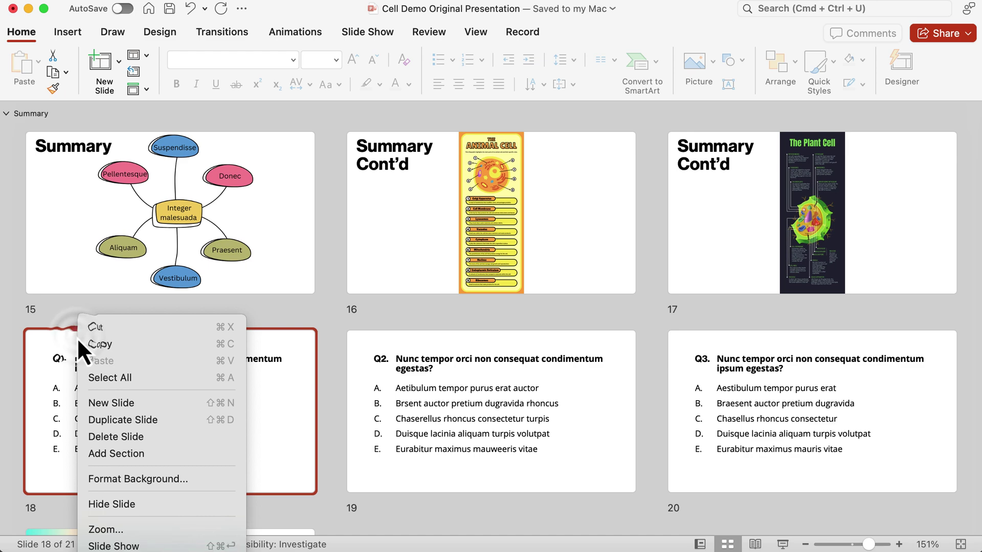
pyautogui.click(110, 455)
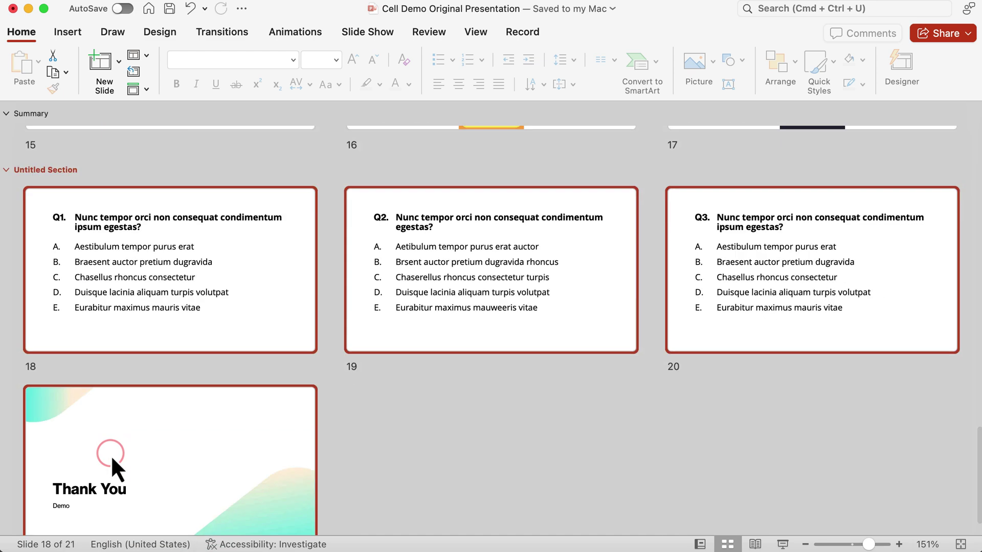
pyautogui.write('Quiz')
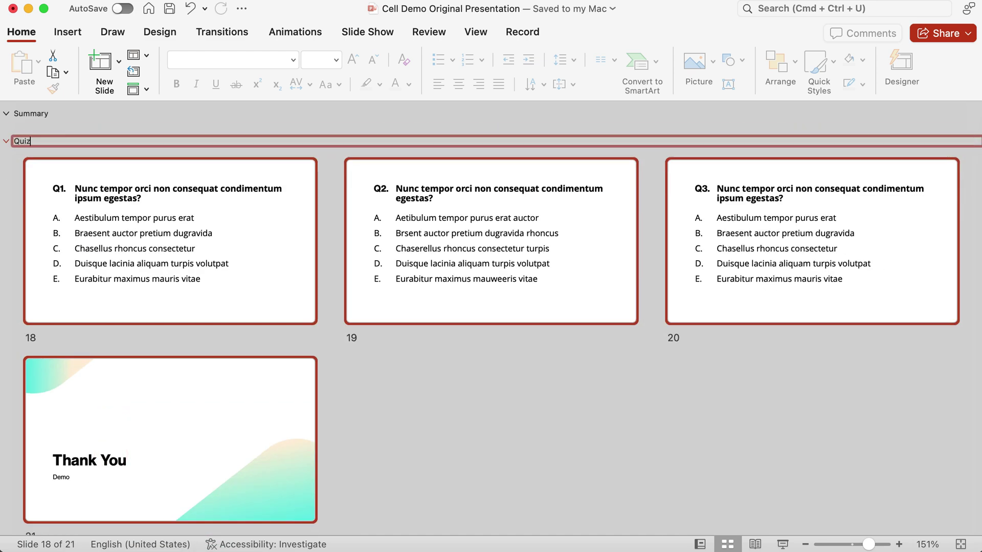
pyautogui.press('Return')
pyautogui.scroll(10, 76, 192)
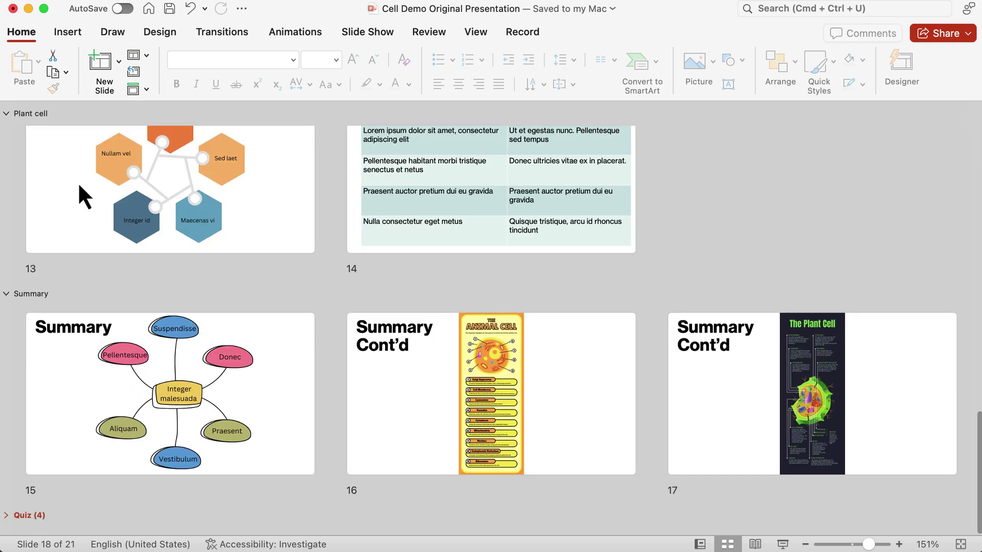
pyautogui.scroll(15, 125, 244)
pyautogui.scroll(5, 124, 242)
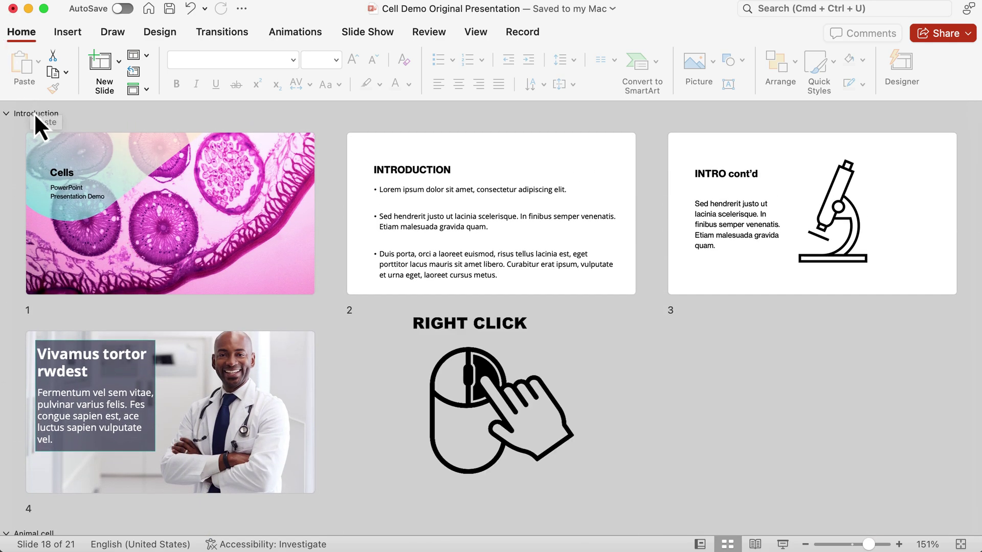
# Rename the first section, covering slides 1–4, from 'Introduction' to 'Intro'.
pyautogui.rightClick(35, 112)
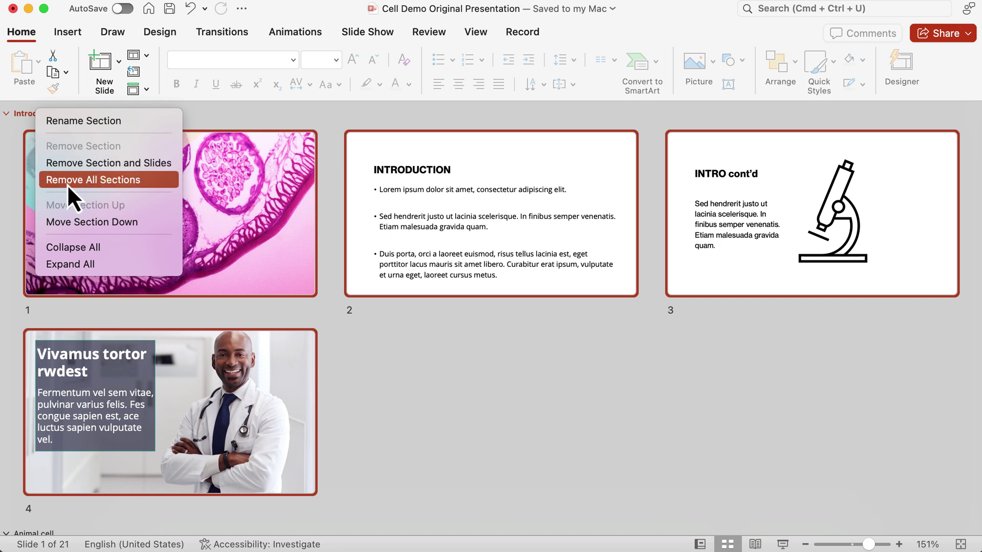
pyautogui.click(65, 126)
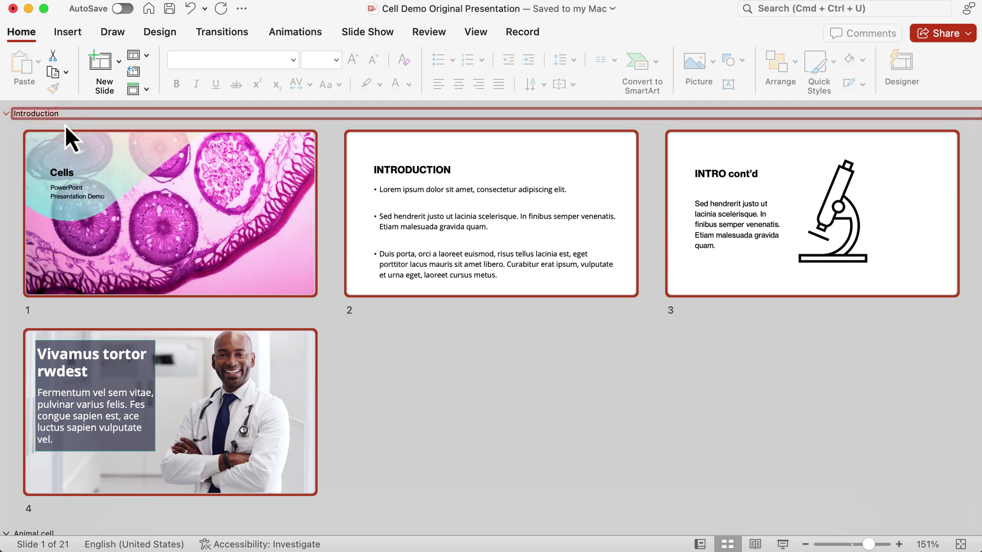
pyautogui.press('BackSpace')
pyautogui.write('Intro')
pyautogui.press('Return')
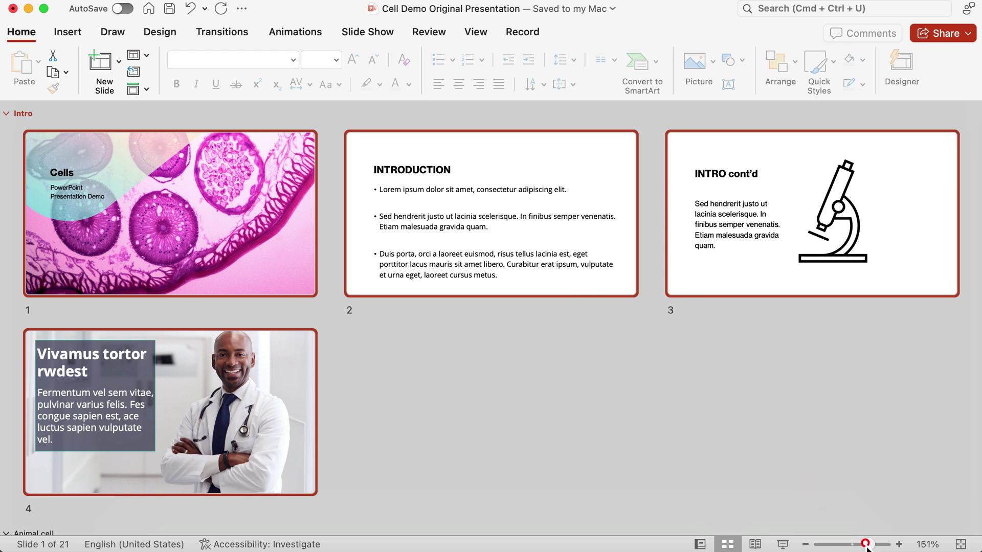
# Shrink the slide thumbnails to about 73% zoom, then collapse and re-expand all sections.
pyautogui.moveTo(866, 545); pyautogui.dragTo(840, 547)
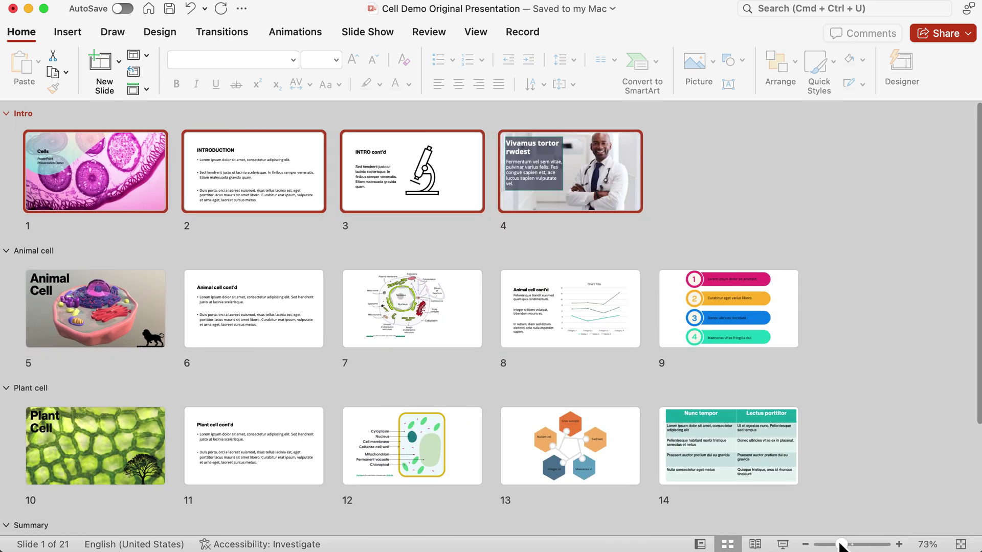
pyautogui.rightClick(23, 115)
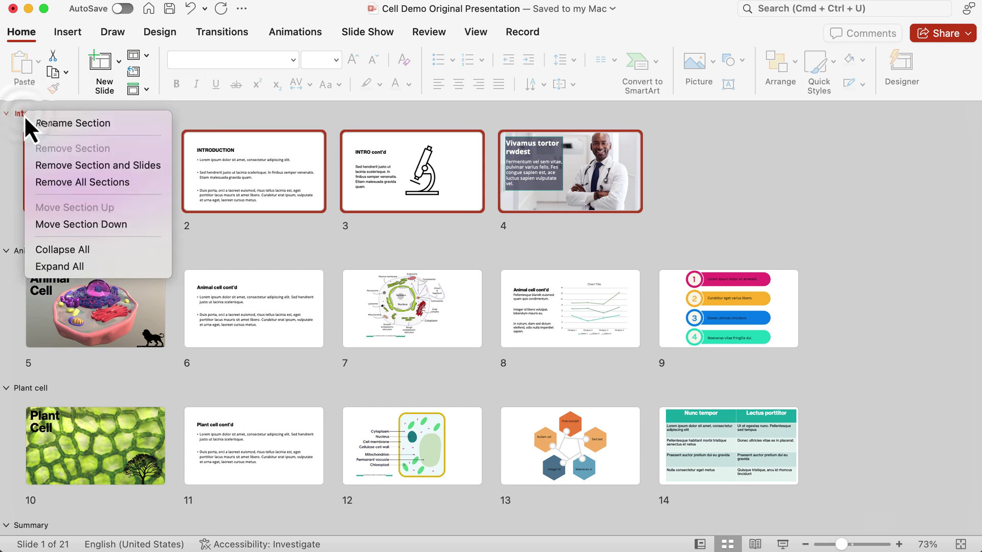
pyautogui.click(62, 249)
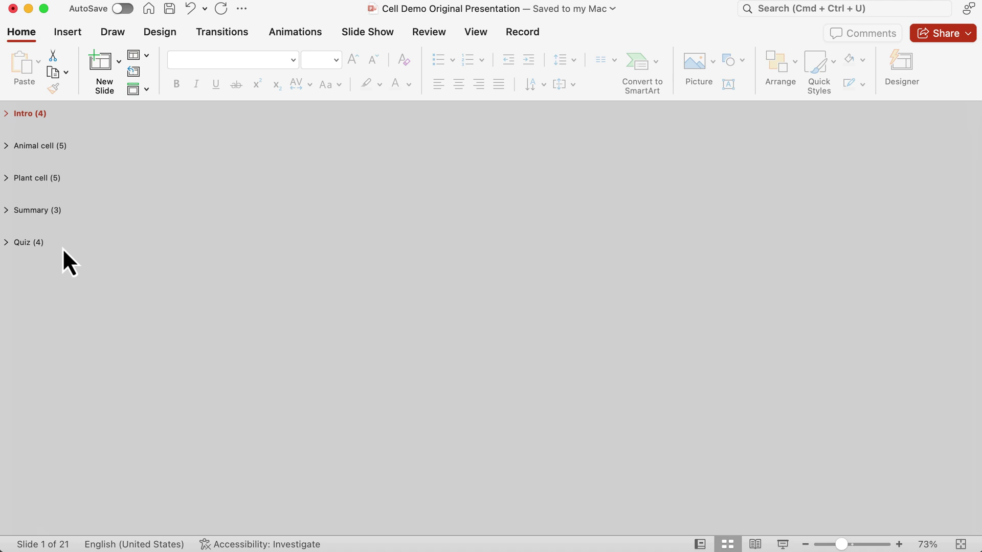
pyautogui.rightClick(27, 117)
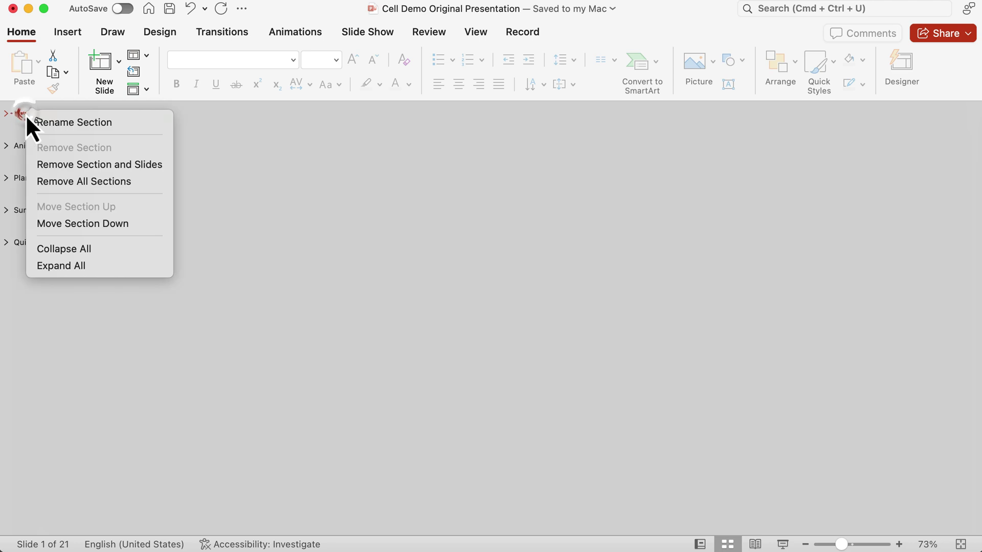
pyautogui.click(61, 267)
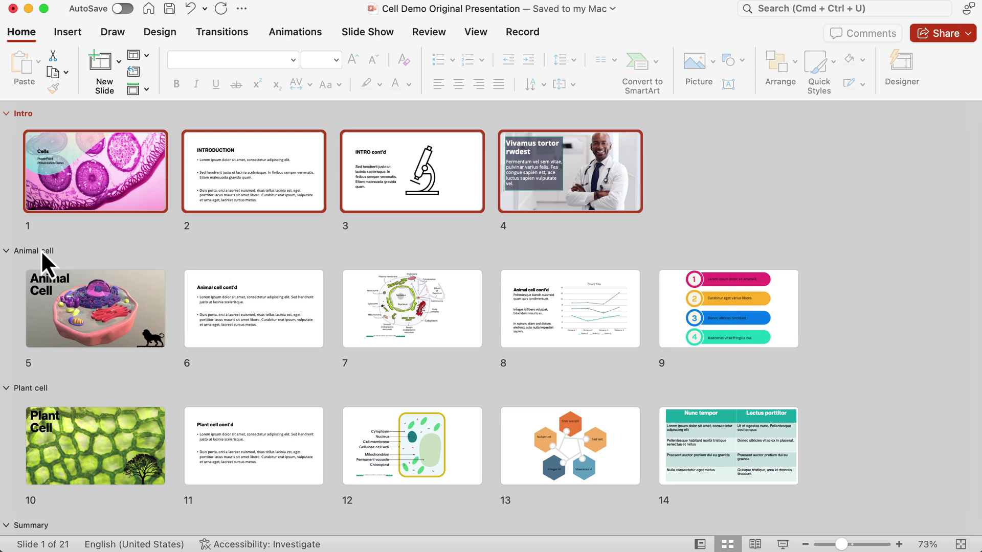
pyautogui.rightClick(41, 250)
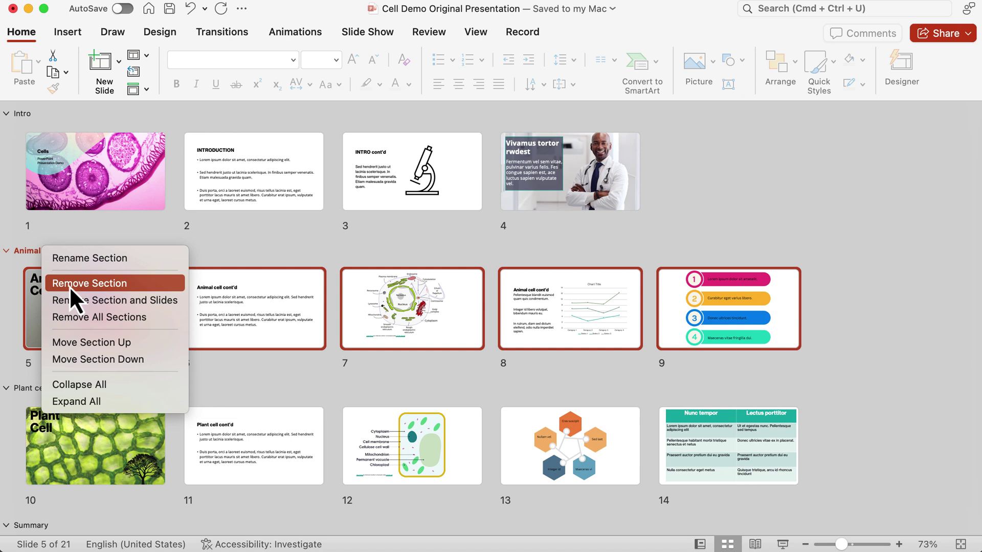
pyautogui.click(70, 288)
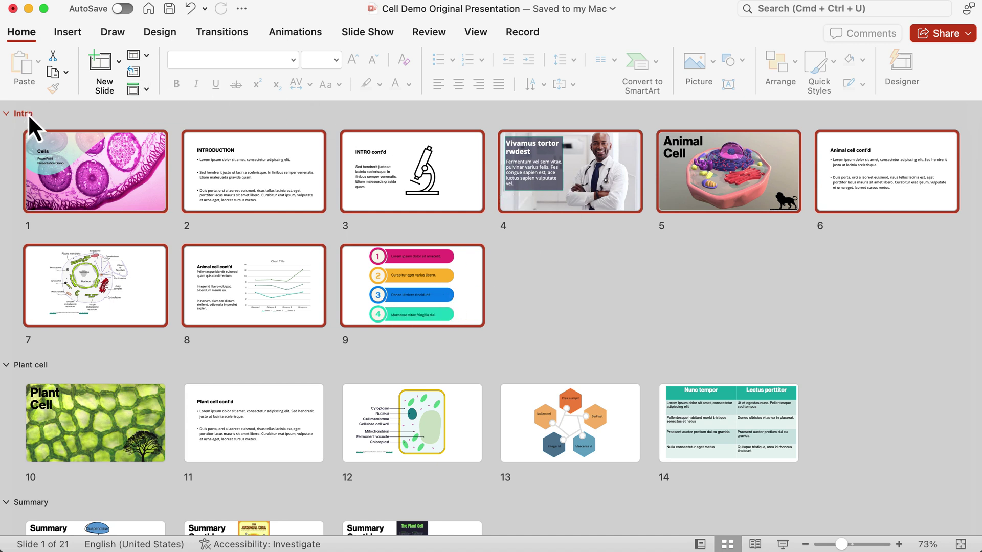
pyautogui.click(189, 11)
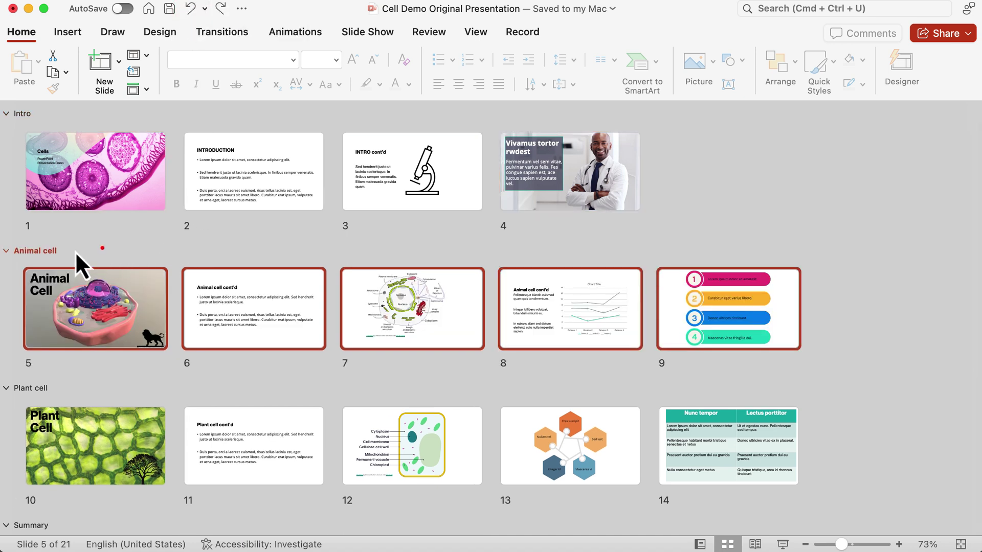
pyautogui.rightClick(45, 253)
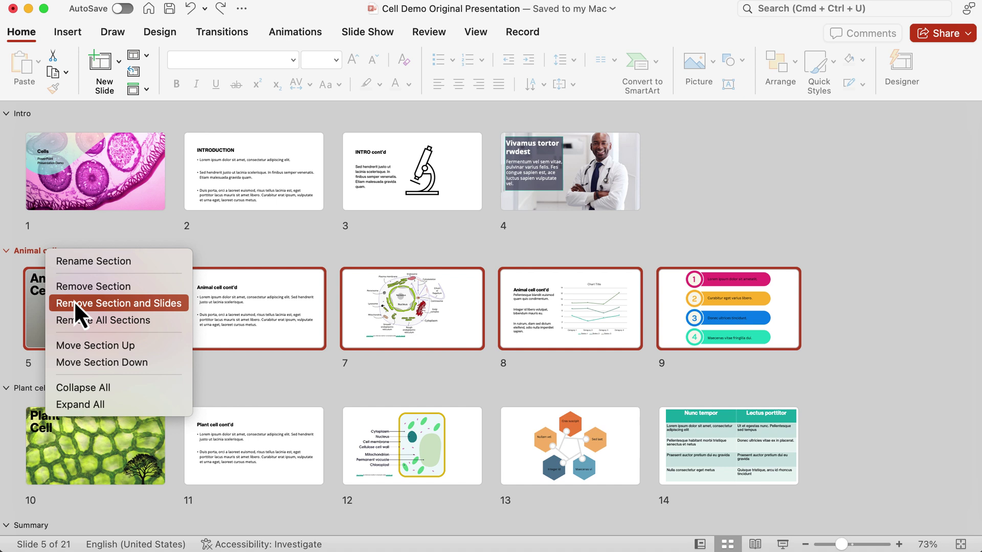
pyautogui.click(78, 308)
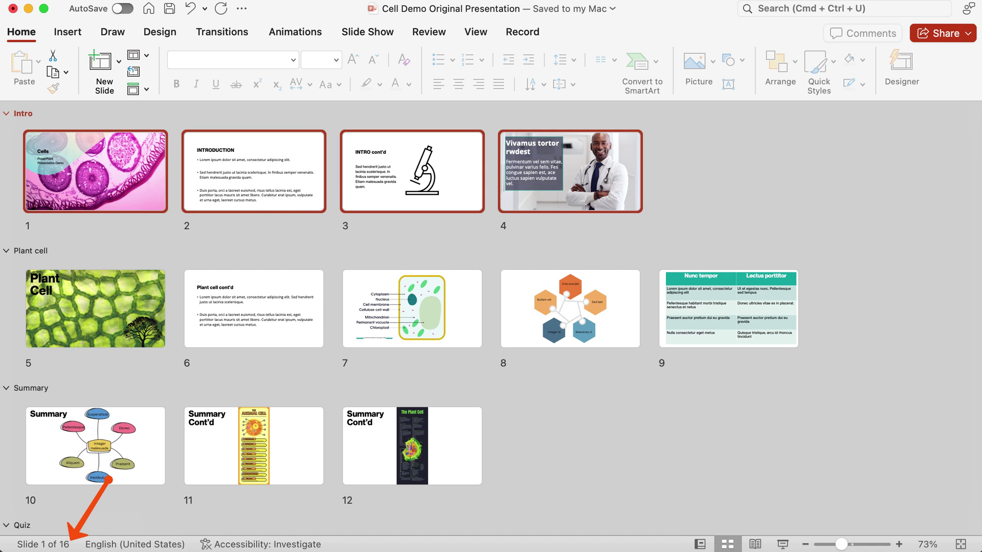
pyautogui.click(189, 7)
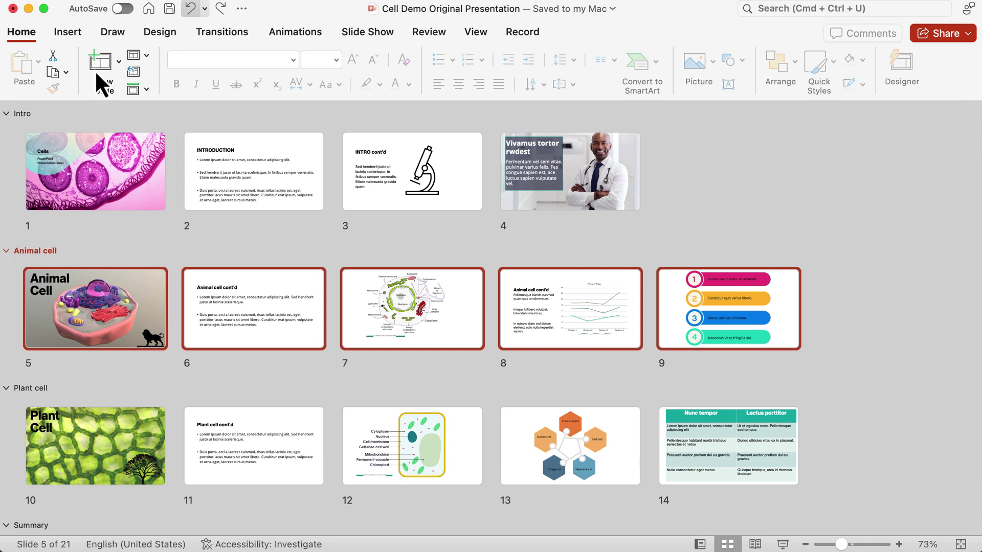
# Collapse all five sections and move Plant cell into second place, ahead of Animal cell.
pyautogui.rightClick(21, 115)
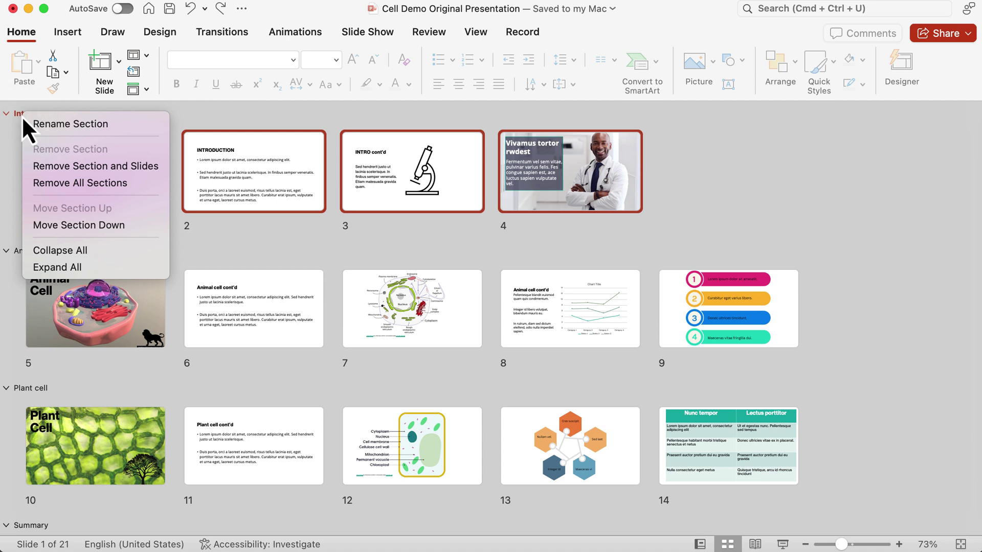
pyautogui.click(51, 250)
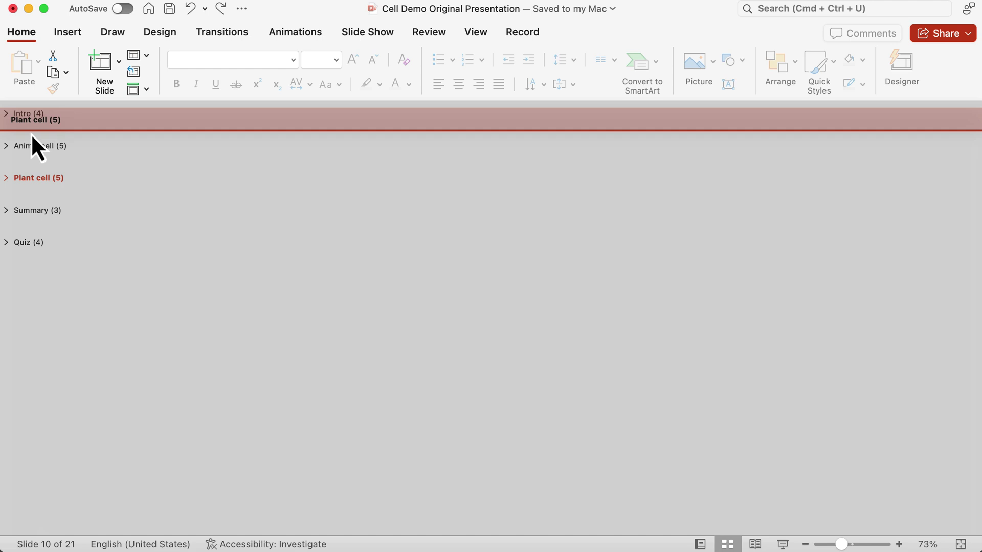
pyautogui.moveTo(31, 134); pyautogui.dragTo(31, 134)
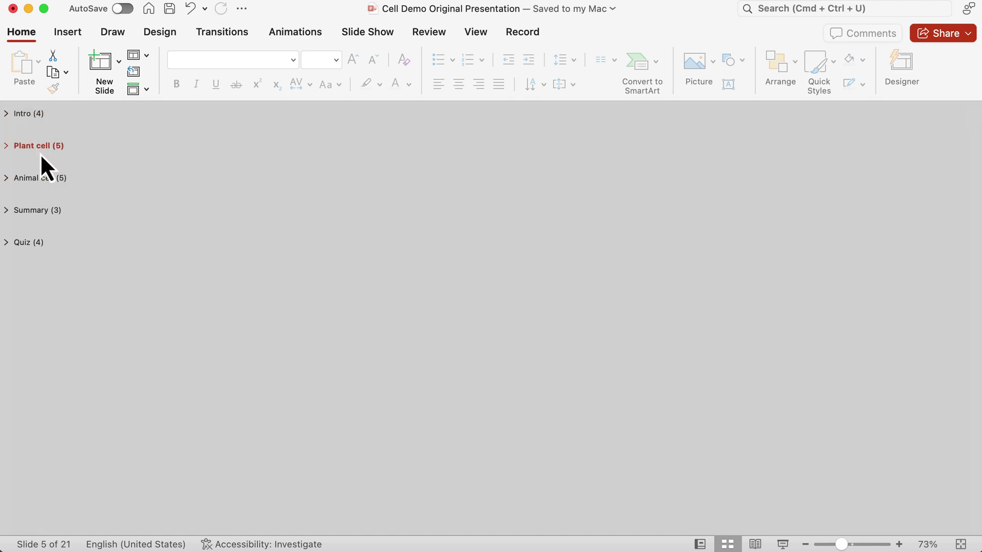
pyautogui.click(34, 183)
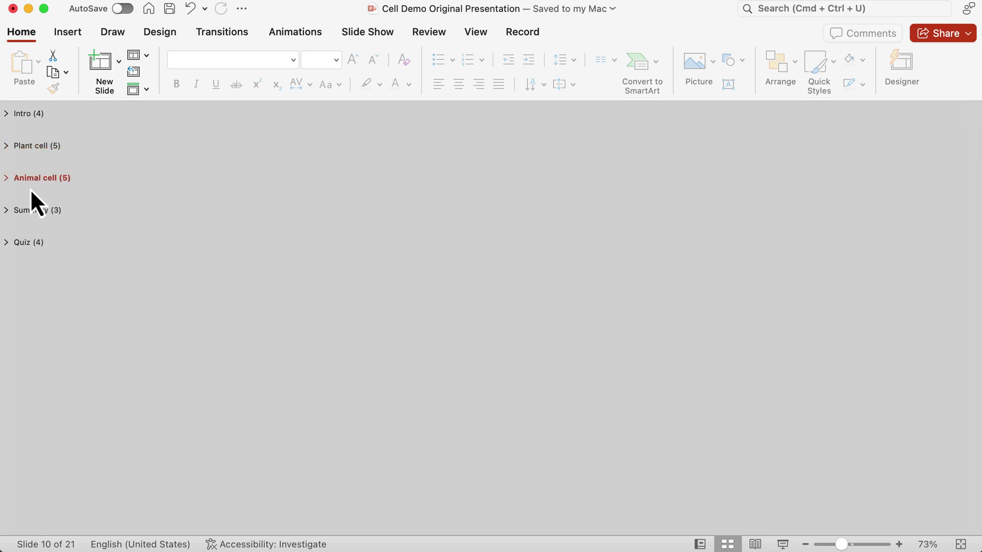